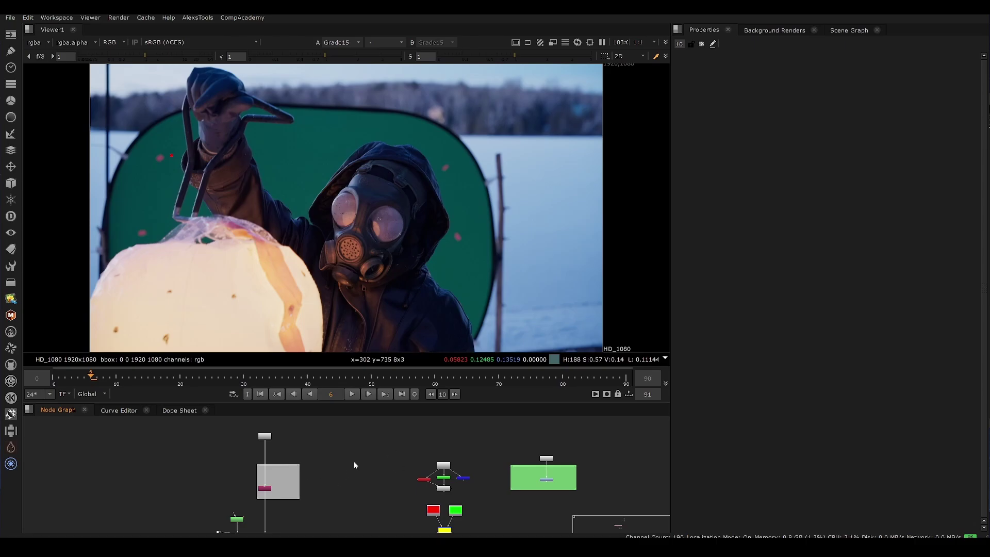
Step: Compare the original plate Read7 with the hue-shifted Grade15 result in the viewer
{"action": "key", "text": "1"}
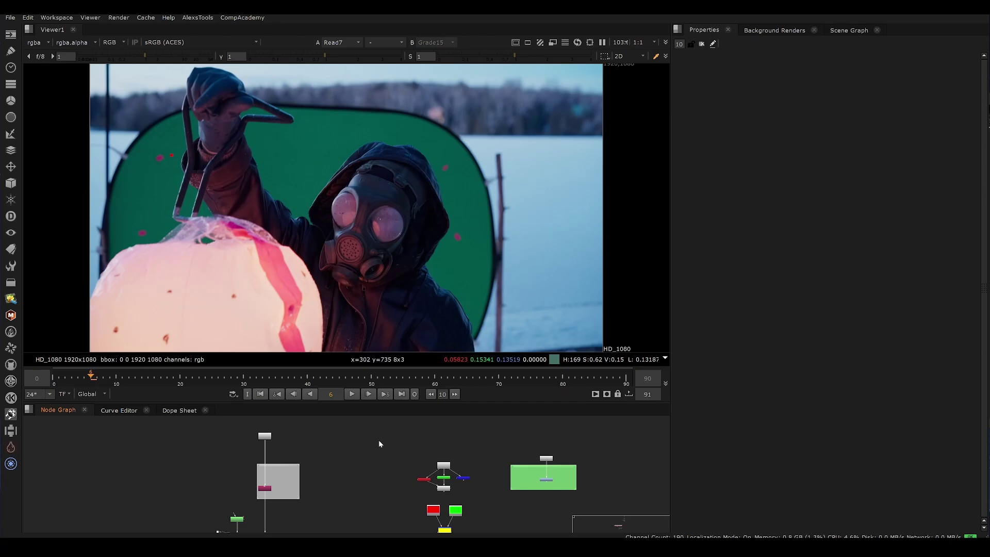
{"action": "key", "text": "2"}
{"action": "middle_click_drag", "start_coordinate": [300, 464], "coordinate": [366, 463]}
{"action": "key", "text": "1"}
{"action": "scroll", "coordinate": [365, 461], "scroll_direction": "up", "scroll_amount": 2}
{"action": "middle_click_drag", "start_coordinate": [281, 272], "coordinate": [321, 271]}
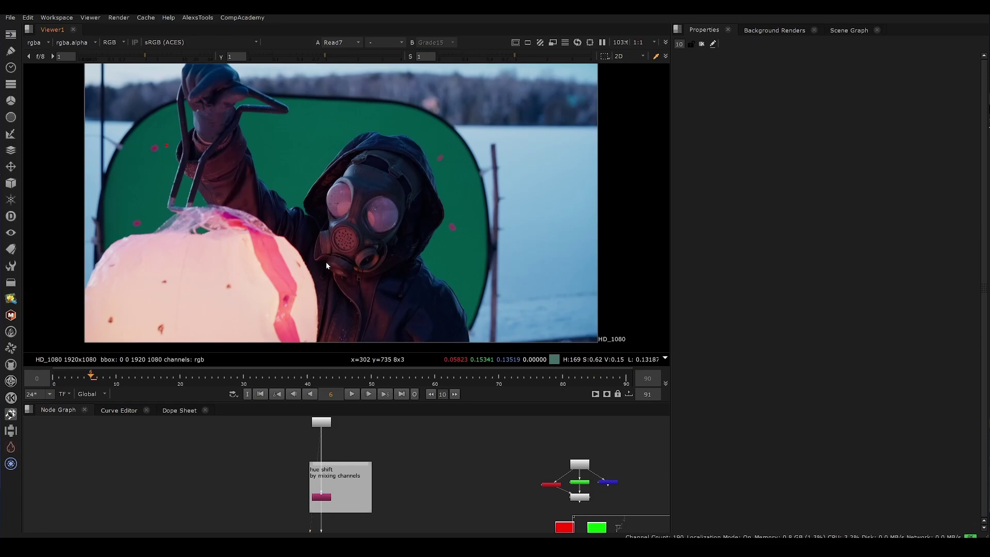
{"action": "key", "text": "1"}
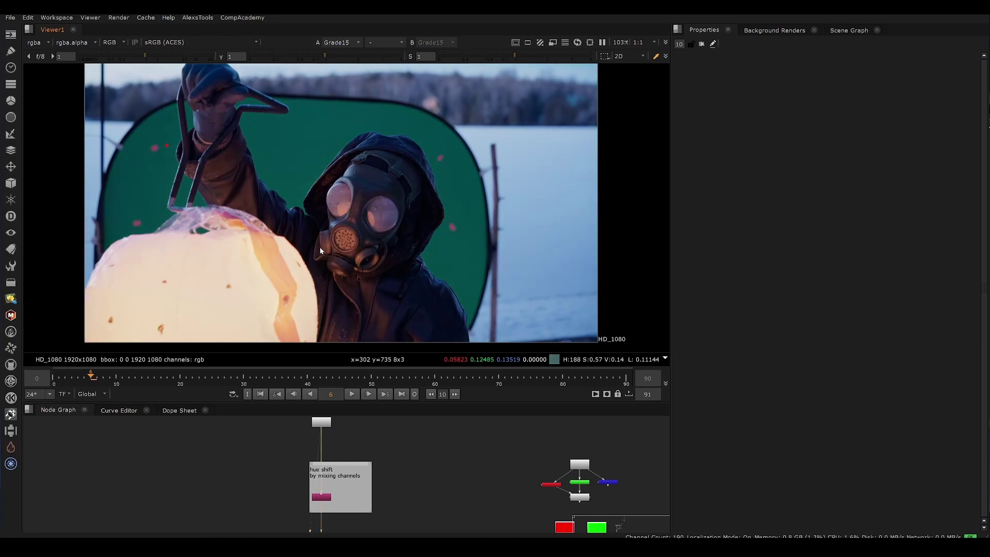
{"action": "key", "text": "1"}
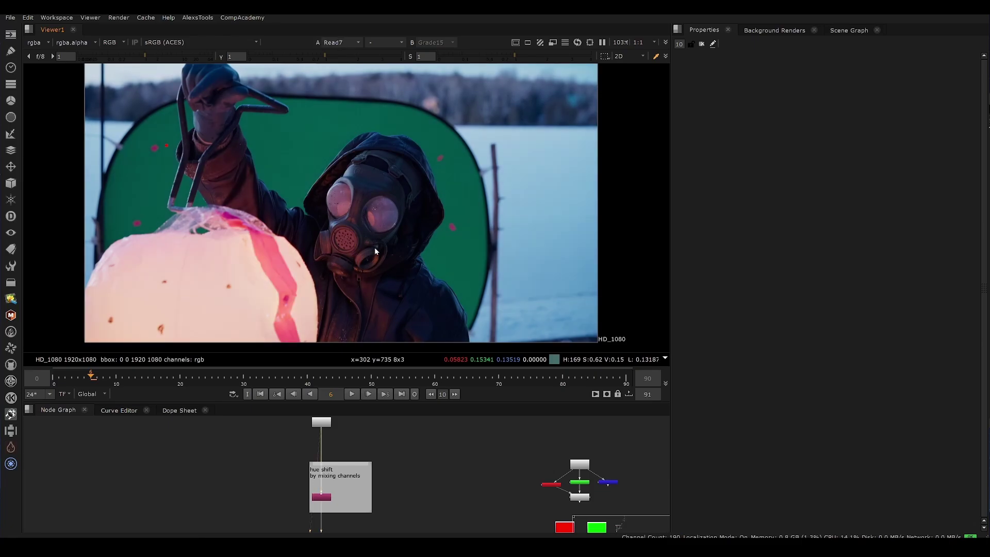
{"action": "key", "text": "2"}
{"action": "middle_click_drag", "start_coordinate": [412, 462], "coordinate": [325, 423]}
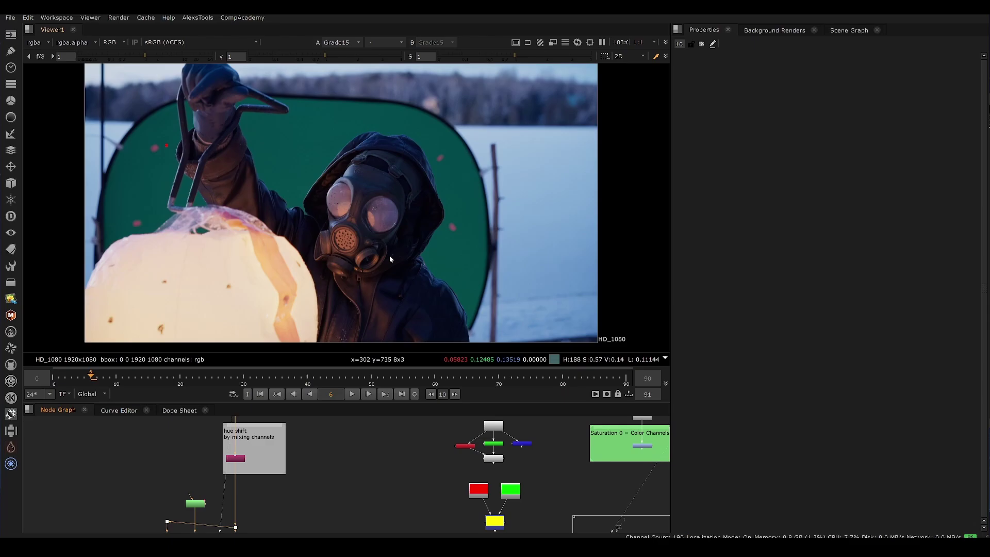
{"action": "key", "text": "2"}
{"action": "key", "text": "1"}
Step: Locate and select the Copy2 (red -> green) node inside the "hue shift by mixing channels" backdrop
{"action": "middle_click_drag", "start_coordinate": [357, 459], "coordinate": [301, 489]}
{"action": "middle_click_drag", "start_coordinate": [449, 465], "coordinate": [567, 447]}
{"action": "middle_click_drag", "start_coordinate": [384, 484], "coordinate": [315, 455]}
{"action": "scroll", "coordinate": [262, 449], "scroll_direction": "up", "scroll_amount": 5}
{"action": "middle_click_drag", "start_coordinate": [229, 422], "coordinate": [382, 459]}
{"action": "scroll", "coordinate": [305, 494], "scroll_direction": "up", "scroll_amount": 3}
{"action": "key", "text": "space"}
{"action": "key", "text": "space"}
{"action": "left_click", "coordinate": [348, 500]}
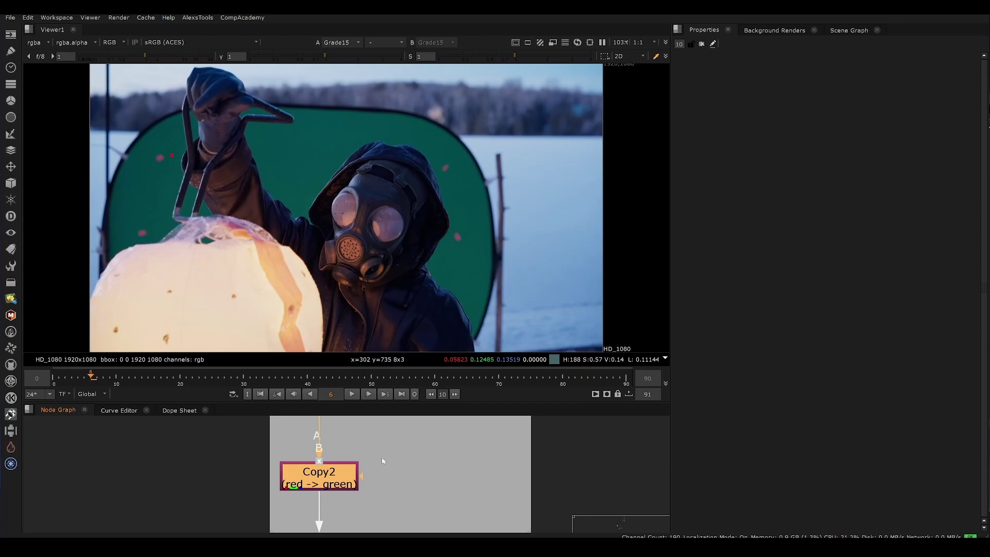
Step: View the separate red, green and blue channel nodes of the Read1 plate one after another
{"action": "scroll", "coordinate": [382, 461], "scroll_direction": "down", "scroll_amount": 4}
{"action": "middle_click_drag", "start_coordinate": [466, 457], "coordinate": [342, 465]}
{"action": "middle_click_drag", "start_coordinate": [445, 482], "coordinate": [299, 471]}
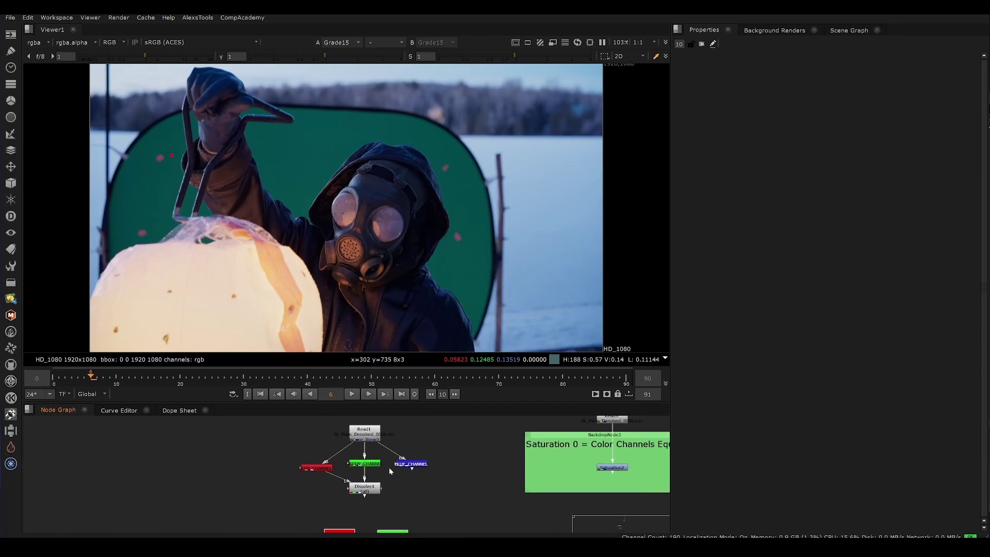
{"action": "middle_click_drag", "start_coordinate": [469, 462], "coordinate": [456, 476]}
{"action": "scroll", "coordinate": [371, 466], "scroll_direction": "down", "scroll_amount": 2}
{"action": "scroll", "coordinate": [339, 474], "scroll_direction": "up", "scroll_amount": 4}
{"action": "scroll", "coordinate": [352, 457], "scroll_direction": "down", "scroll_amount": 2}
{"action": "scroll", "coordinate": [399, 470], "scroll_direction": "up", "scroll_amount": 3}
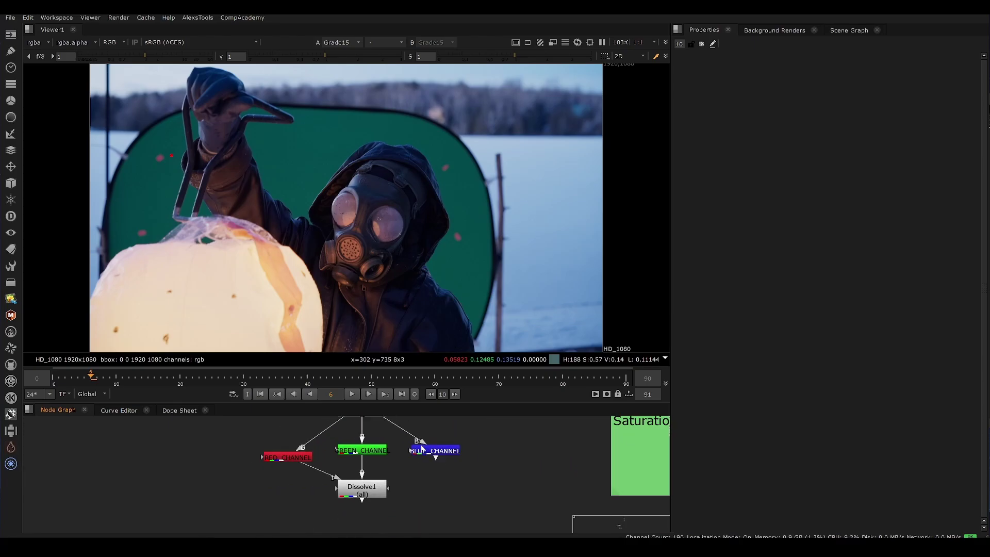
{"action": "left_click", "coordinate": [333, 473]}
{"action": "middle_click_drag", "start_coordinate": [399, 456], "coordinate": [388, 491]}
{"action": "key", "text": "1"}
{"action": "left_click", "coordinate": [262, 440]}
{"action": "key", "text": "1"}
{"action": "left_click", "coordinate": [335, 432]}
{"action": "key", "text": "1"}
{"action": "left_click", "coordinate": [408, 434]}
{"action": "key", "text": "1"}
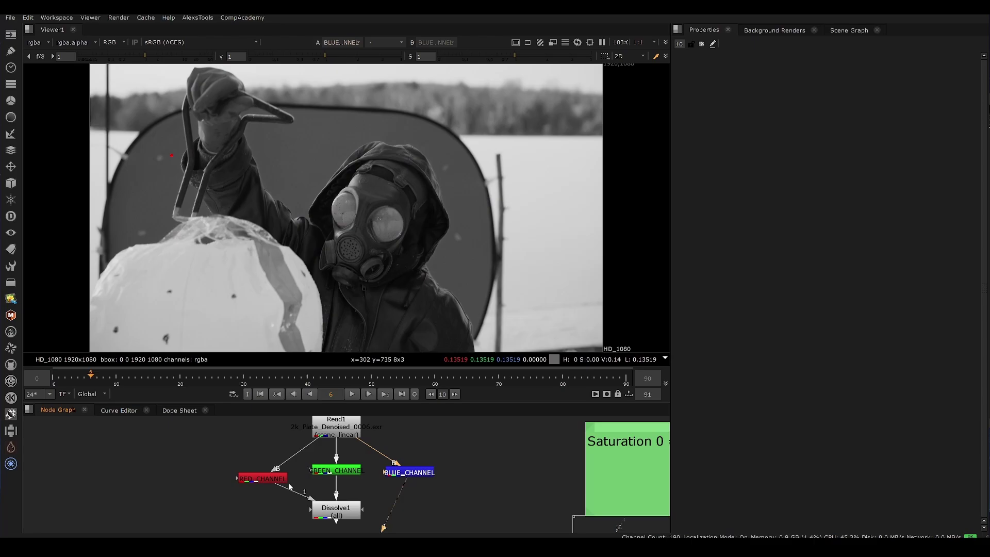
Step: View the RED_CHANNEL node again, followed by the full-colour Read1 plate
{"action": "left_click_drag", "start_coordinate": [277, 479], "coordinate": [274, 480]}
{"action": "key", "text": "1"}
{"action": "left_click", "coordinate": [342, 430]}
{"action": "key", "text": "1"}
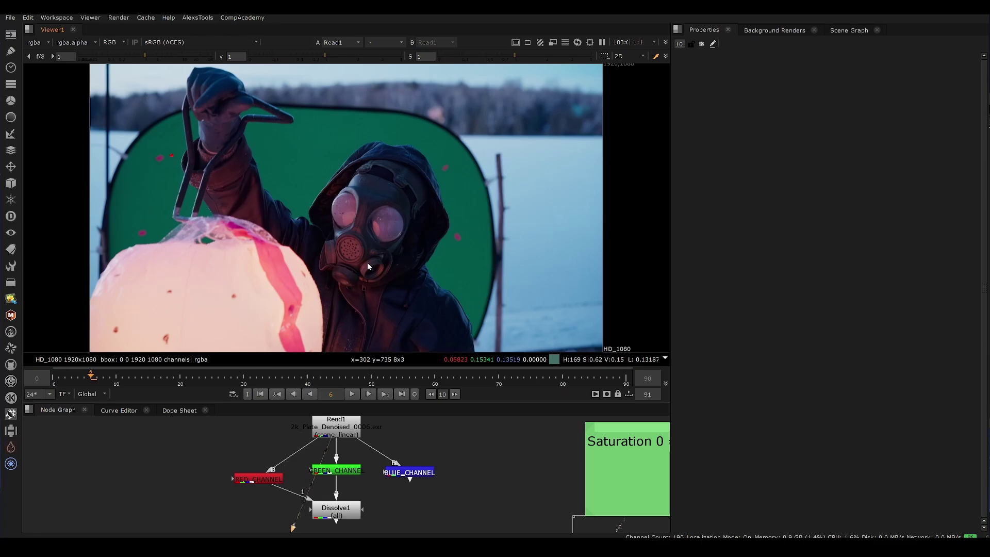
Step: Compare the plate's red and green channels, examining the brightness of the gas mask up close
{"action": "middle_click_drag", "start_coordinate": [365, 516], "coordinate": [340, 474]}
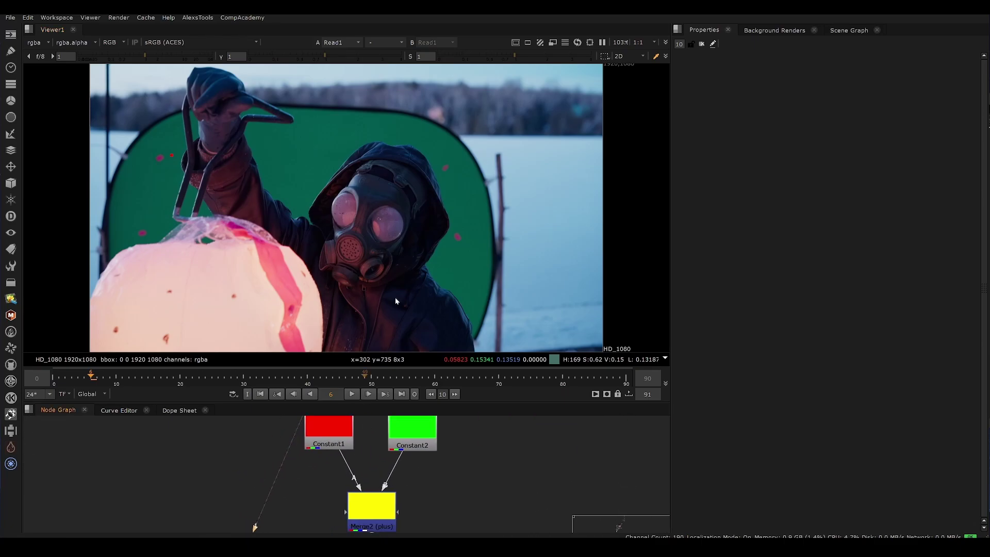
{"action": "left_click", "coordinate": [239, 489]}
{"action": "key", "text": "1"}
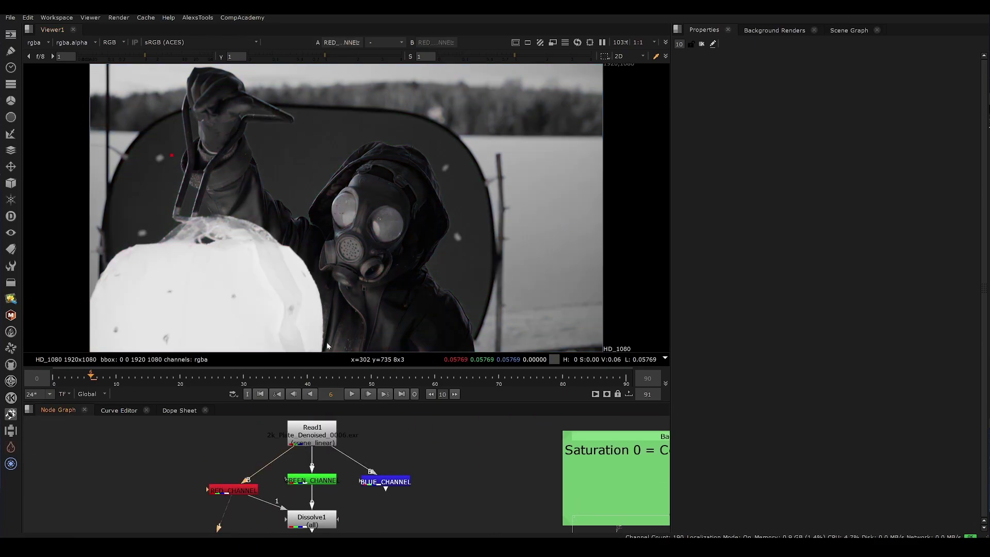
{"action": "left_click", "coordinate": [329, 483]}
{"action": "key", "text": "1"}
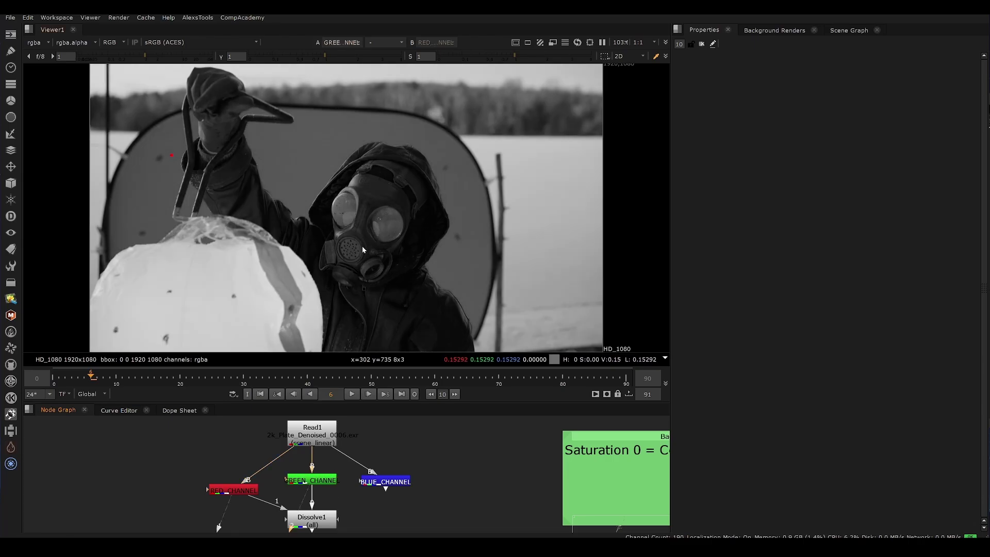
{"action": "key", "text": "1"}
{"action": "scroll", "coordinate": [361, 227], "scroll_direction": "up", "scroll_amount": 4}
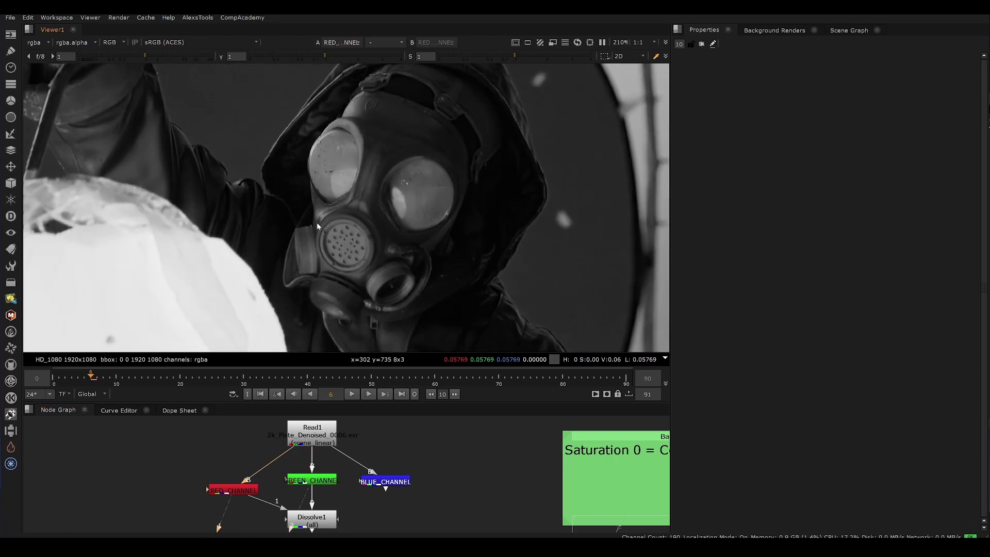
{"action": "key", "text": "2"}
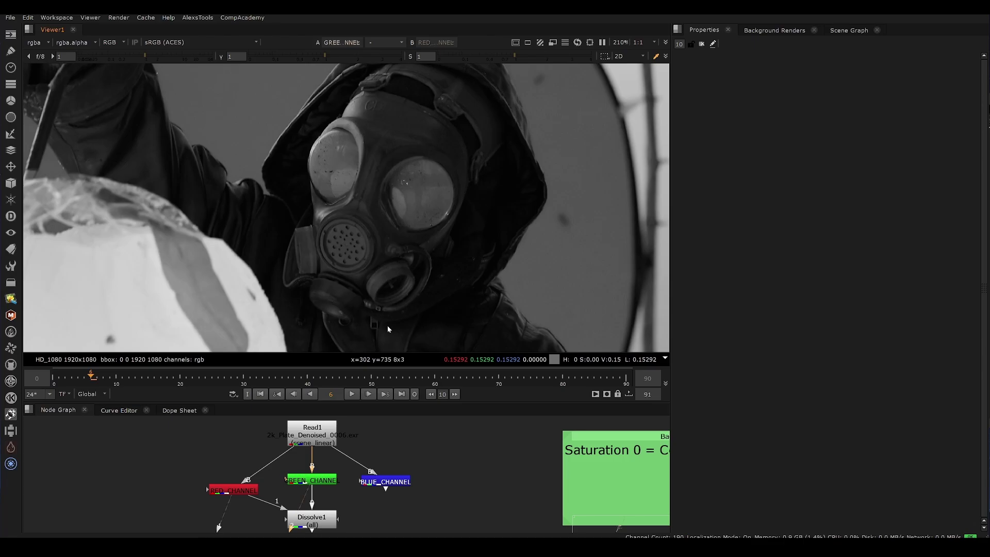
{"action": "scroll", "coordinate": [332, 425], "scroll_direction": "down", "scroll_amount": 6}
Step: View the Merge2 (plus) output that combines the red and green constants, fitted to the viewer
{"action": "key", "text": "space"}
{"action": "scroll", "coordinate": [329, 482], "scroll_direction": "up", "scroll_amount": 5}
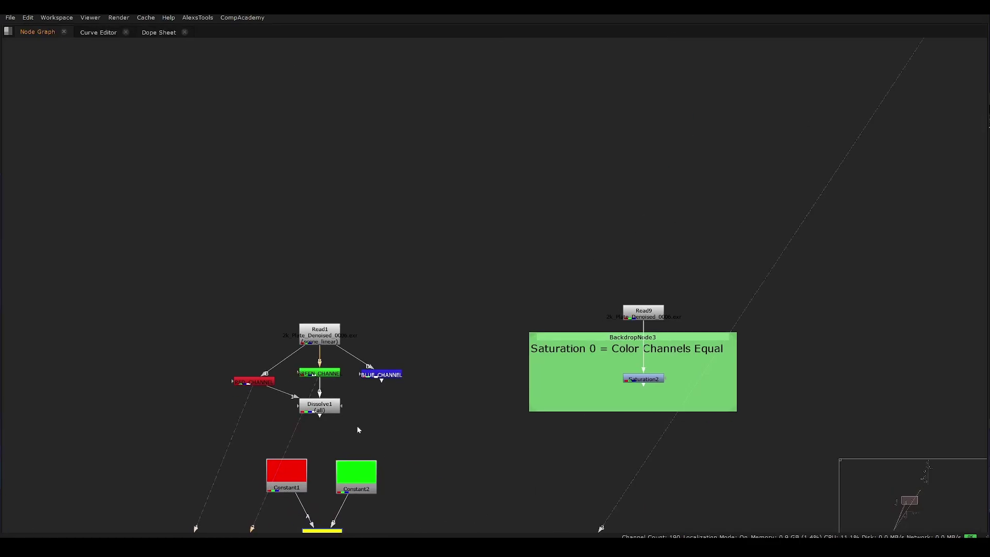
{"action": "middle_click_drag", "start_coordinate": [357, 427], "coordinate": [389, 378]}
{"action": "key", "text": "space"}
{"action": "left_click", "coordinate": [364, 497]}
{"action": "middle_click_drag", "start_coordinate": [359, 472], "coordinate": [317, 454]}
{"action": "key", "text": "1"}
{"action": "key", "text": "f"}
{"action": "key", "text": "space"}
{"action": "scroll", "coordinate": [356, 468], "scroll_direction": "up", "scroll_amount": 3}
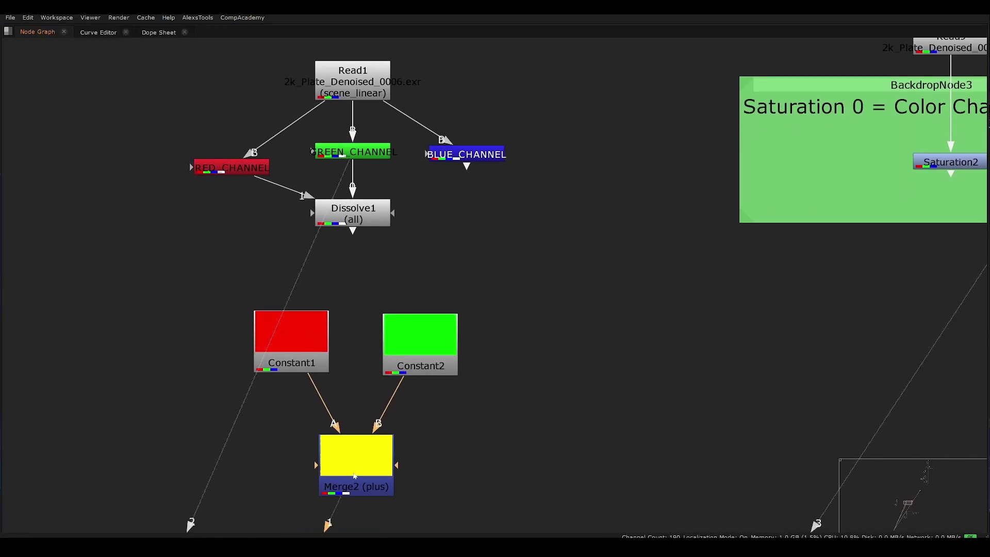
Step: Insert a Grade node between the green Constant2 and Merge2, and set its gain to 0.2
{"action": "left_click", "coordinate": [354, 477]}
{"action": "left_click_drag", "start_coordinate": [306, 358], "coordinate": [306, 361]}
{"action": "left_click", "coordinate": [435, 372]}
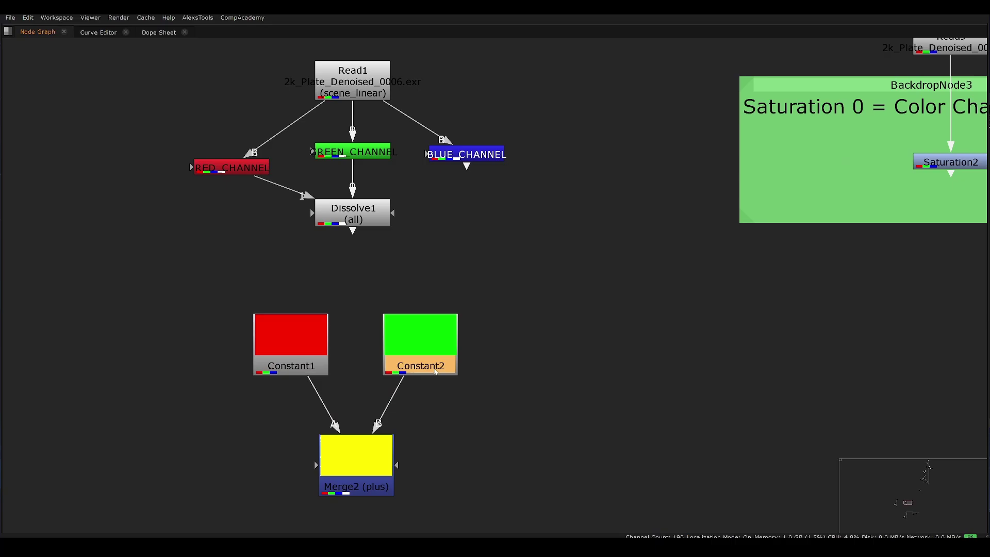
{"action": "key", "text": "space"}
{"action": "key", "text": "g"}
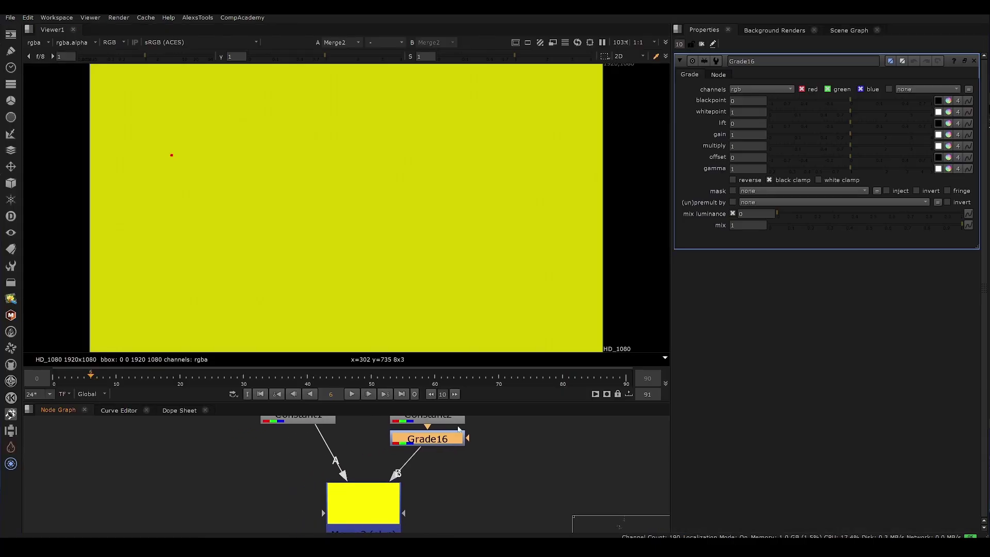
{"action": "left_click_drag", "start_coordinate": [846, 137], "coordinate": [805, 135]}
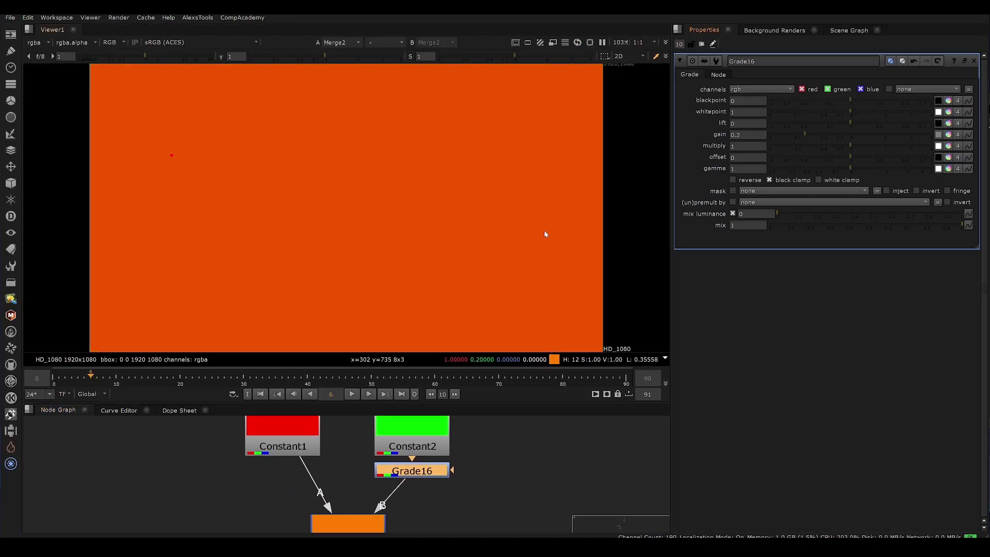
Step: Return to the channel breakdown of the plate and view the red channel, followed by the green channel
{"action": "middle_click_drag", "start_coordinate": [342, 470], "coordinate": [310, 526]}
{"action": "scroll", "coordinate": [331, 459], "scroll_direction": "down", "scroll_amount": 3}
{"action": "scroll", "coordinate": [342, 464], "scroll_direction": "down", "scroll_amount": 5}
{"action": "middle_click_drag", "start_coordinate": [351, 428], "coordinate": [342, 505]}
{"action": "scroll", "coordinate": [354, 469], "scroll_direction": "up", "scroll_amount": 3}
{"action": "scroll", "coordinate": [356, 463], "scroll_direction": "up", "scroll_amount": 1}
{"action": "middle_click_drag", "start_coordinate": [367, 460], "coordinate": [379, 450]}
{"action": "scroll", "coordinate": [379, 450], "scroll_direction": "down", "scroll_amount": 5}
{"action": "middle_click_drag", "start_coordinate": [289, 464], "coordinate": [450, 477]}
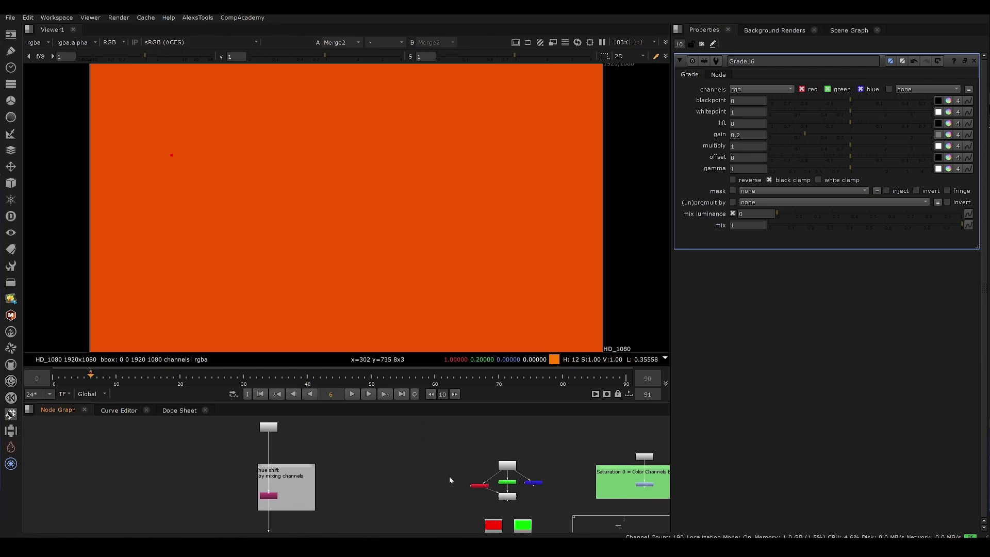
{"action": "scroll", "coordinate": [454, 475], "scroll_direction": "up", "scroll_amount": 3}
{"action": "left_click", "coordinate": [355, 468]}
{"action": "key", "text": "1"}
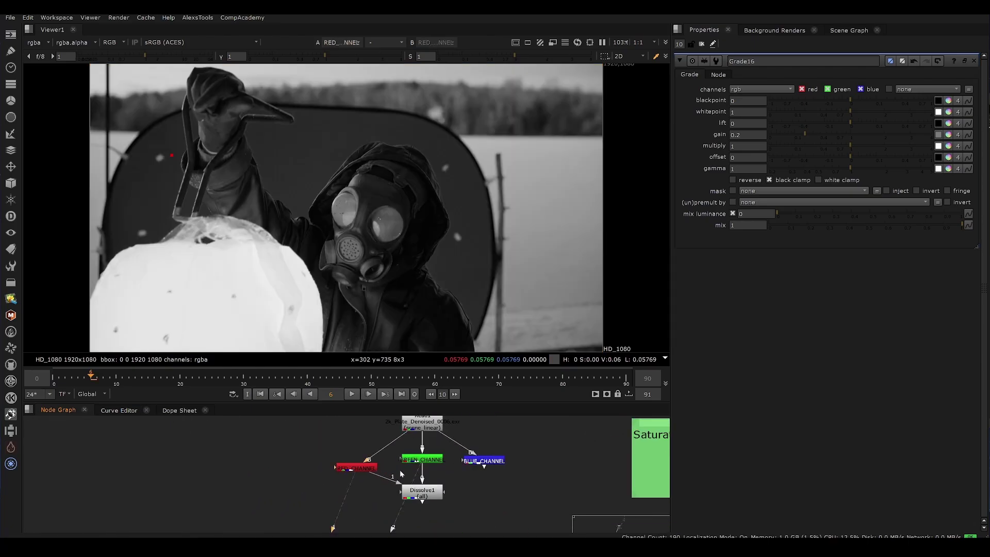
{"action": "left_click", "coordinate": [438, 460]}
{"action": "key", "text": "1"}
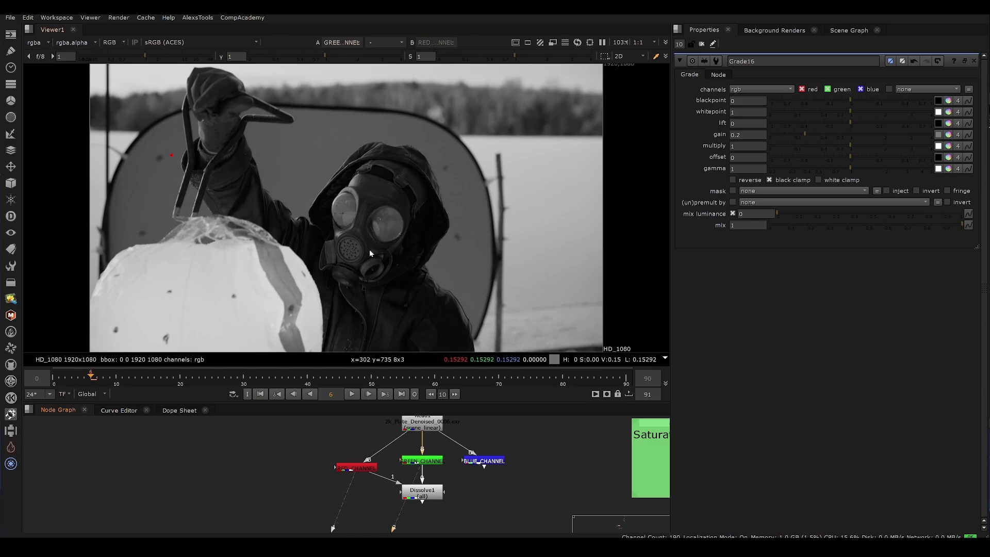
Step: View the output of the Copy2 node in the hue shift backdrop
{"action": "scroll", "coordinate": [372, 460], "scroll_direction": "down", "scroll_amount": 5}
{"action": "middle_click_drag", "start_coordinate": [287, 424], "coordinate": [424, 398]}
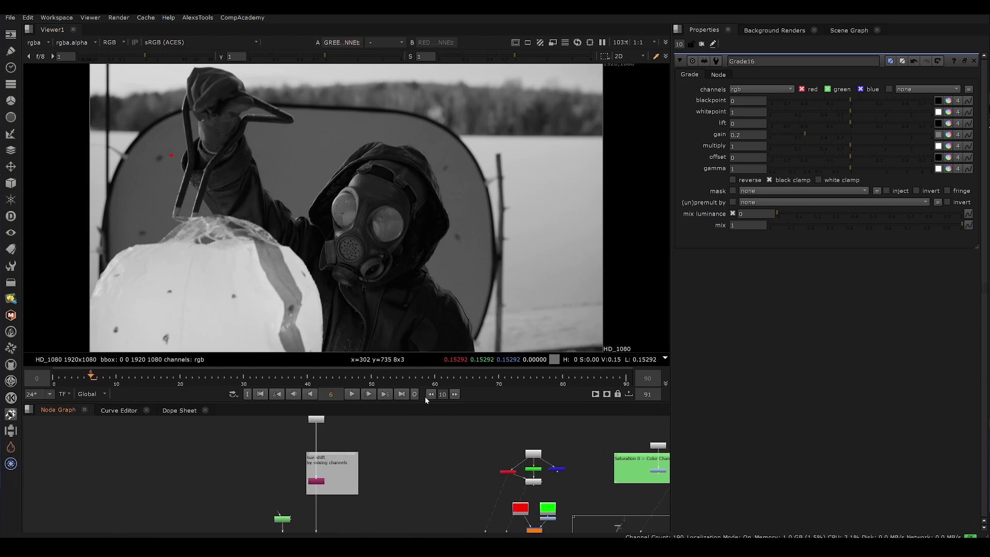
{"action": "scroll", "coordinate": [360, 460], "scroll_direction": "up", "scroll_amount": 2}
{"action": "scroll", "coordinate": [325, 470], "scroll_direction": "up", "scroll_amount": 2}
{"action": "left_click", "coordinate": [320, 462]}
{"action": "key", "text": "1"}
{"action": "scroll", "coordinate": [363, 464], "scroll_direction": "down", "scroll_amount": 2}
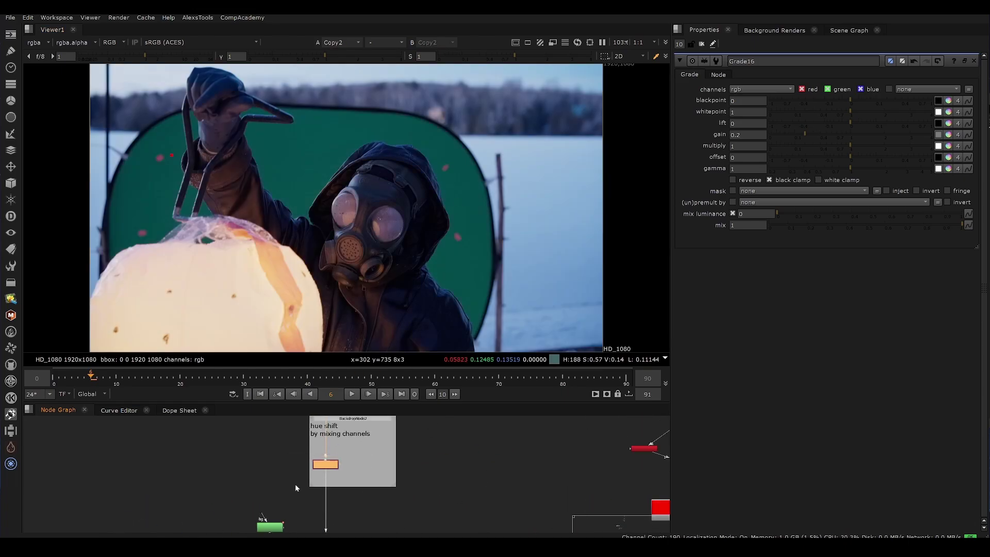
Step: Open the Copy2 node's properties, set its mix to 0 and close the Grade16 properties
{"action": "double_click", "coordinate": [336, 467]}
{"action": "left_click", "coordinate": [342, 467]}
{"action": "left_click_drag", "start_coordinate": [825, 182], "coordinate": [744, 189]}
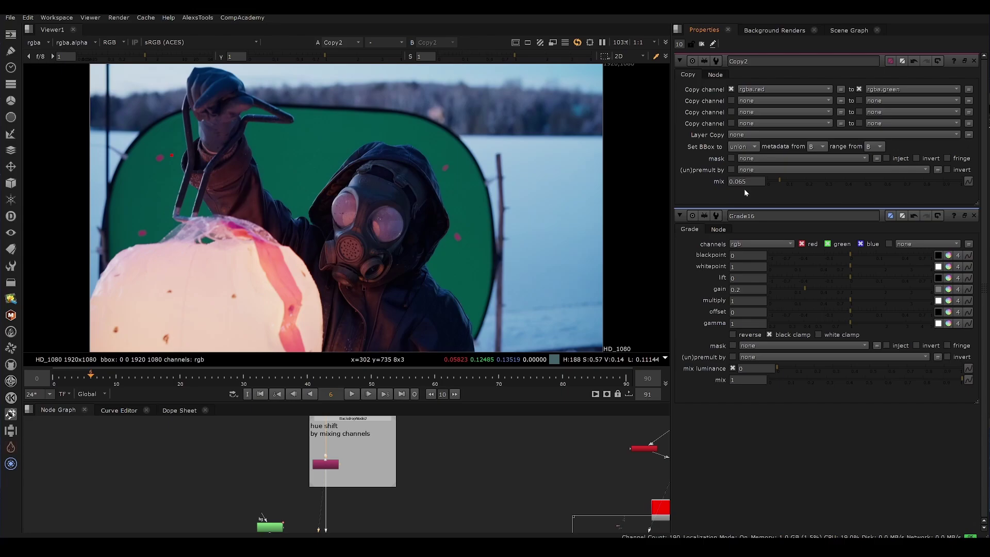
{"action": "left_click", "coordinate": [974, 215]}
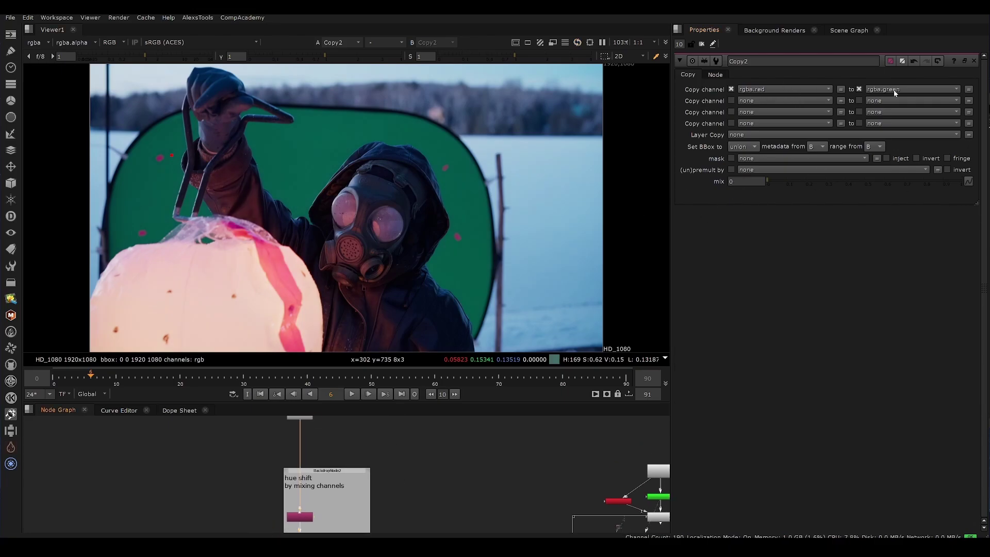
Step: Inspect the gas mask up close in a single channel and in full colour
{"action": "key", "text": "g"}
{"action": "scroll", "coordinate": [386, 231], "scroll_direction": "up", "scroll_amount": 7}
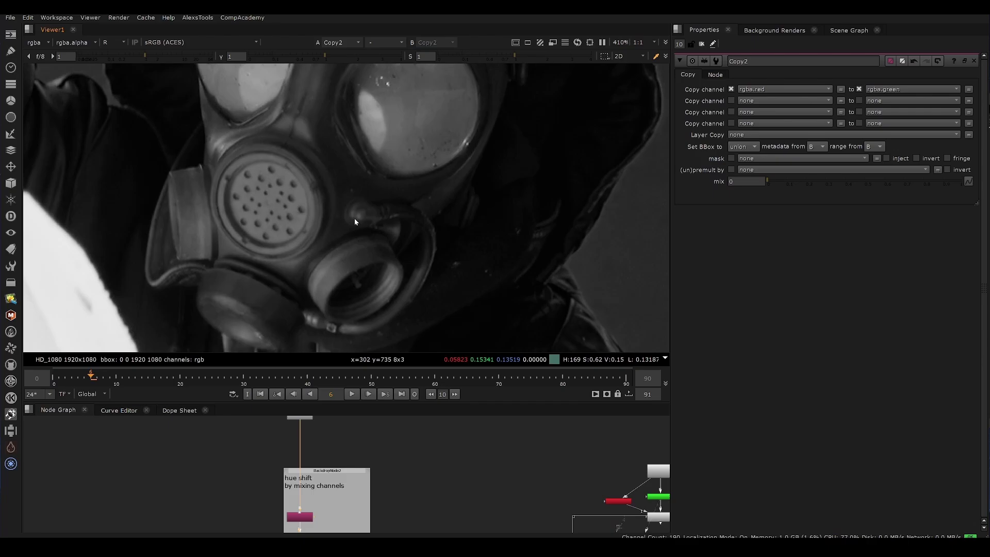
{"action": "key", "text": "g"}
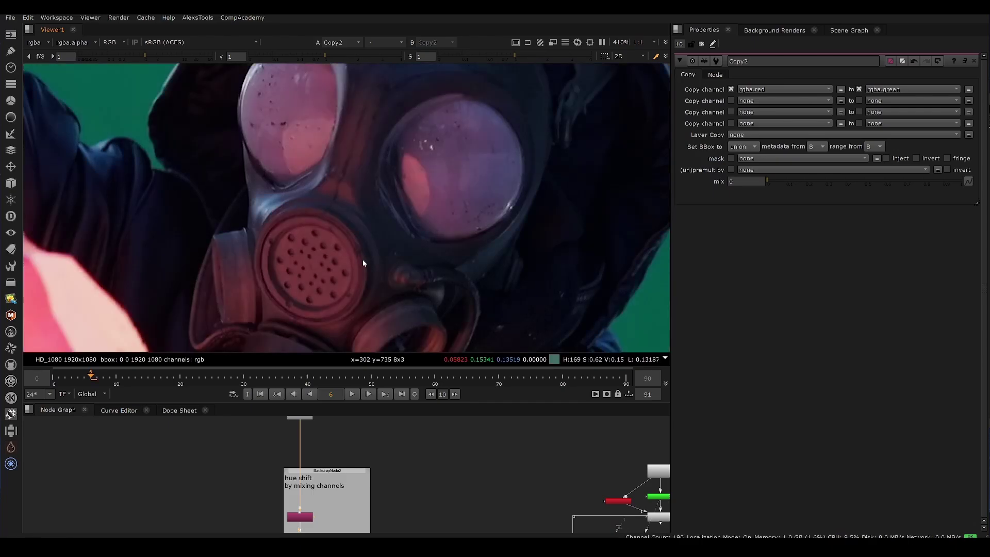
{"action": "scroll", "coordinate": [363, 259], "scroll_direction": "down", "scroll_amount": 3}
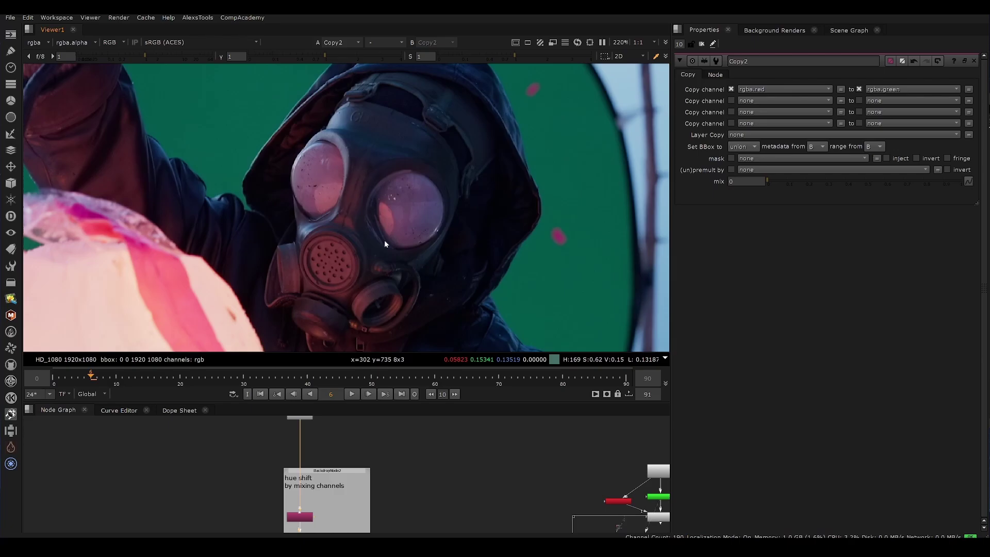
Step: Raise the Copy2 mix to 1 so red fully replaces the green channel
{"action": "left_click_drag", "start_coordinate": [798, 183], "coordinate": [984, 184]}
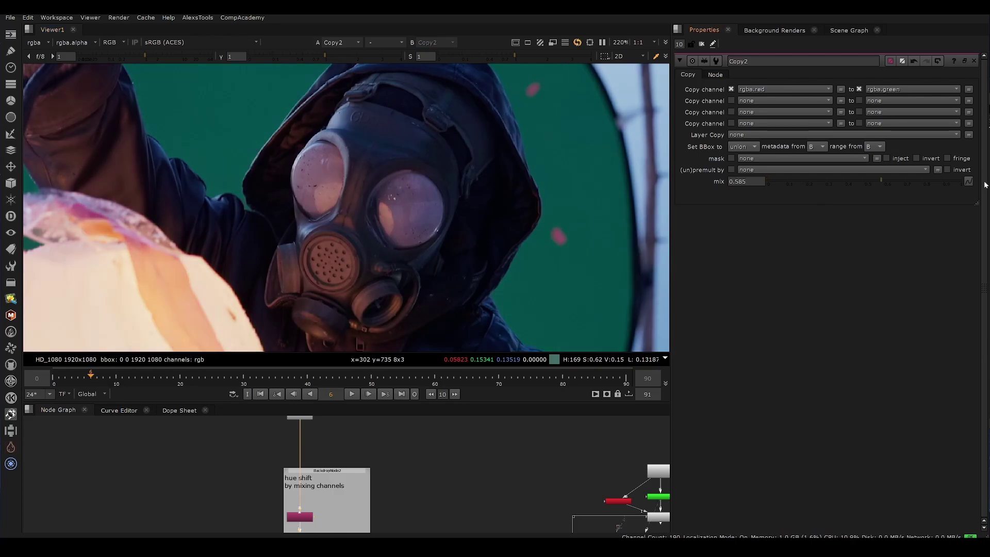
{"action": "middle_click_drag", "start_coordinate": [374, 222], "coordinate": [437, 214]}
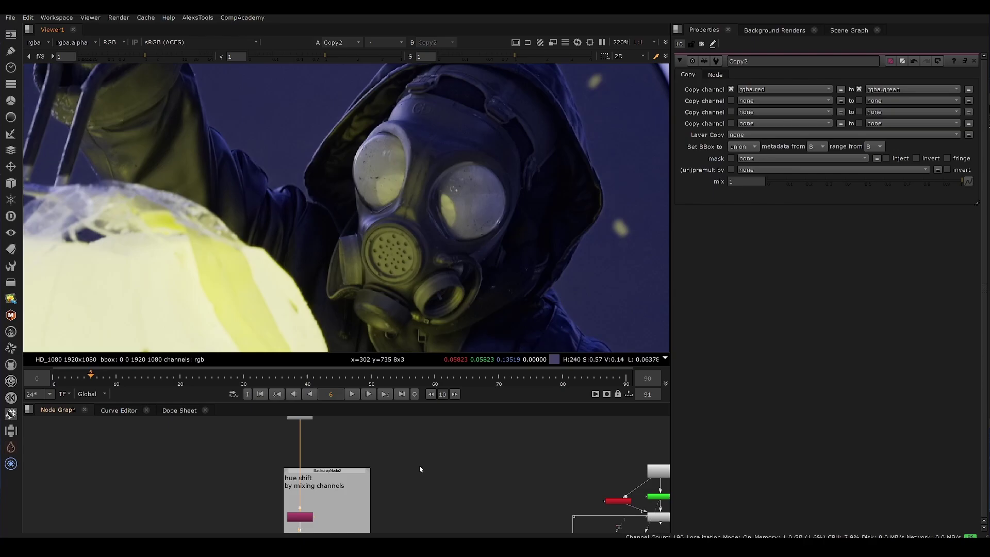
Step: Select the Copy2 node and lower its mix to about 0.35
{"action": "scroll", "coordinate": [405, 459], "scroll_direction": "down", "scroll_amount": 3}
{"action": "middle_click_drag", "start_coordinate": [486, 520], "coordinate": [317, 467]}
{"action": "scroll", "coordinate": [280, 445], "scroll_direction": "up", "scroll_amount": 2}
{"action": "middle_click_drag", "start_coordinate": [124, 419], "coordinate": [443, 436]}
{"action": "scroll", "coordinate": [376, 450], "scroll_direction": "up", "scroll_amount": 2}
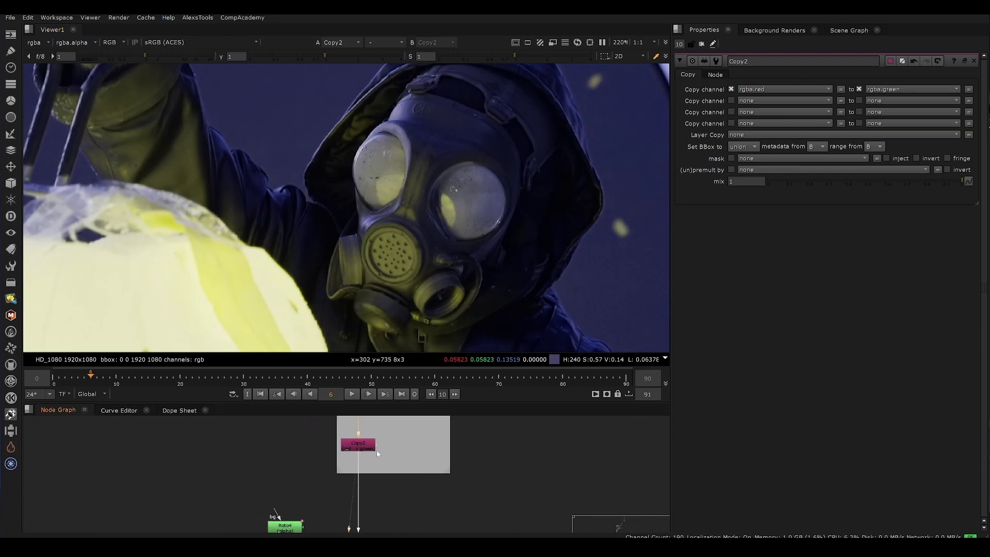
{"action": "middle_click_drag", "start_coordinate": [377, 450], "coordinate": [334, 484]}
{"action": "left_click", "coordinate": [309, 479]}
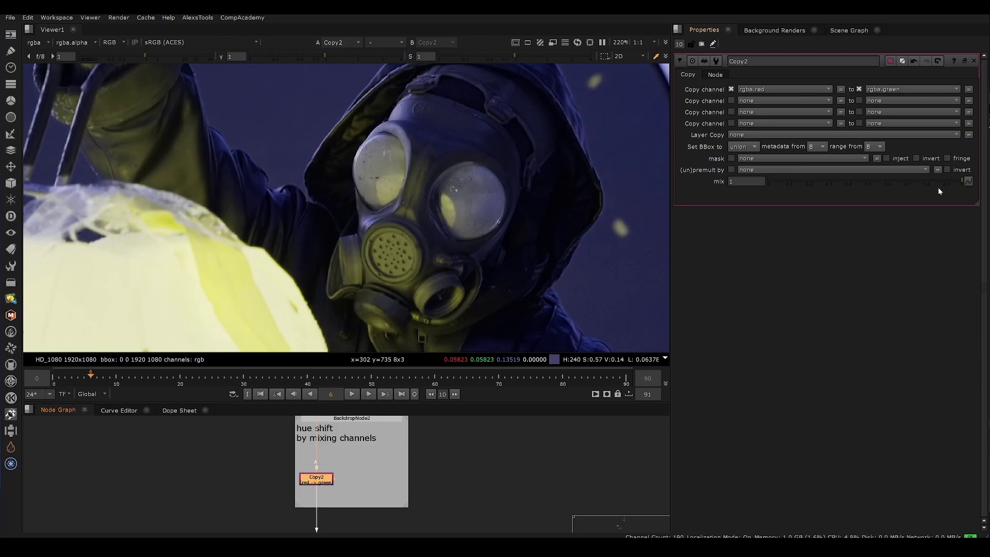
{"action": "left_click_drag", "start_coordinate": [955, 180], "coordinate": [839, 182]}
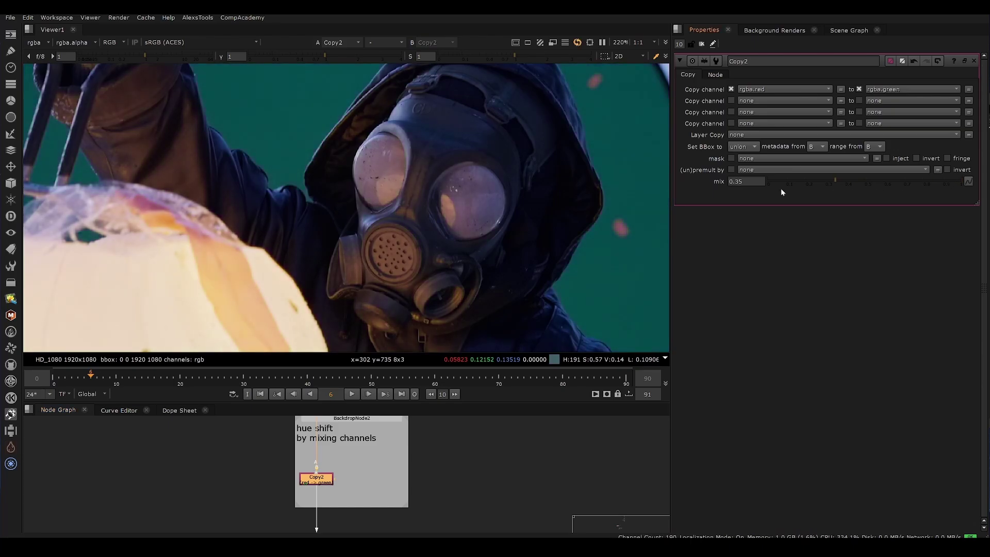
Step: Disable and re-enable the Copy2 node to compare the plate with and without the channel mix, and fit the whole image
{"action": "scroll", "coordinate": [350, 498], "scroll_direction": "up", "scroll_amount": 2}
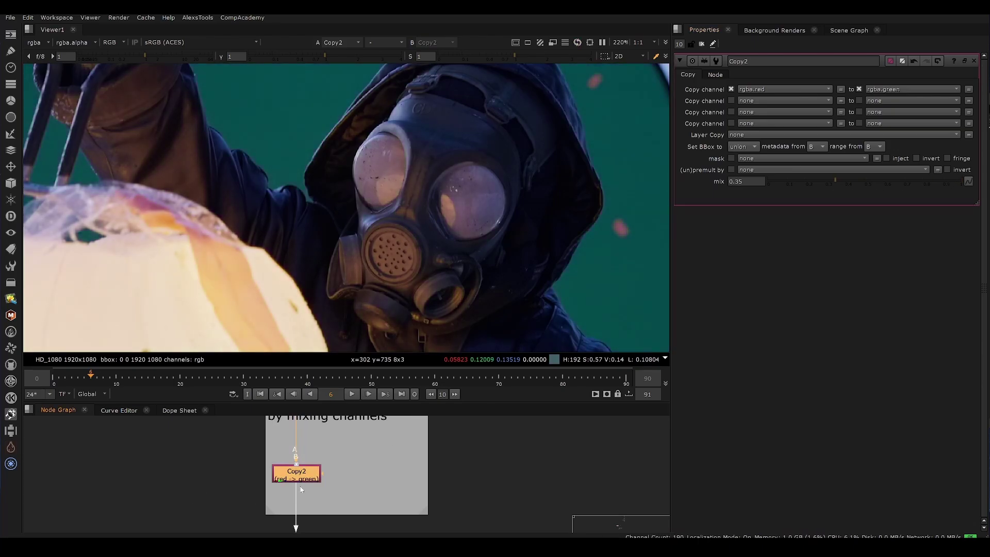
{"action": "key", "text": "d"}
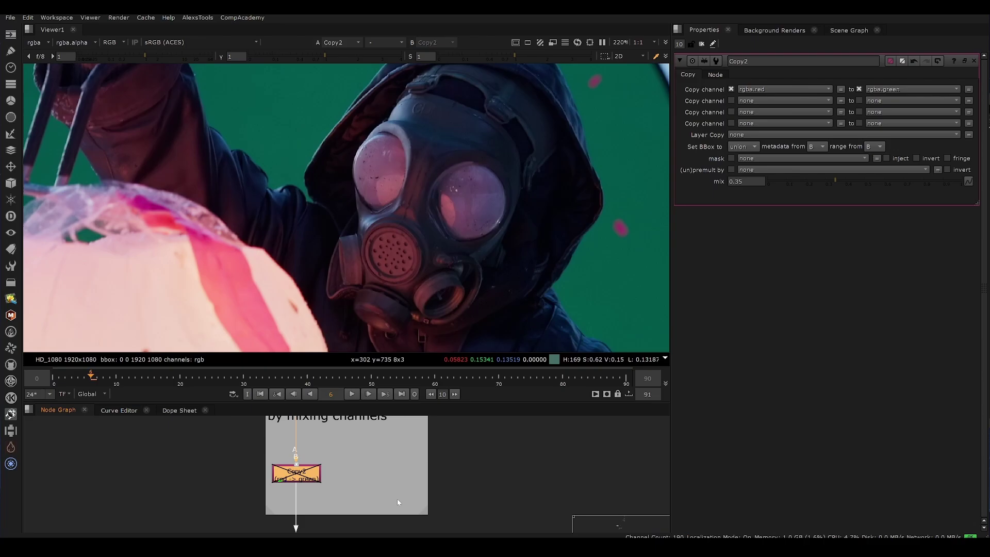
{"action": "key", "text": "d"}
{"action": "key", "text": "f"}
{"action": "scroll", "coordinate": [372, 435], "scroll_direction": "down", "scroll_amount": 6}
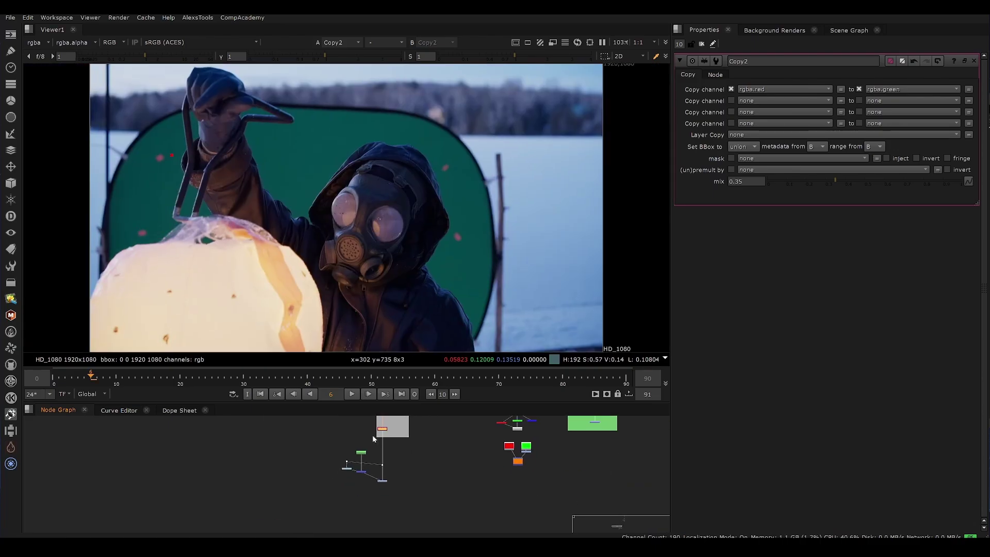
Step: Show the Grade15 result in the viewer and inspect the gas mask up close
{"action": "key", "text": "space"}
{"action": "scroll", "coordinate": [392, 459], "scroll_direction": "up", "scroll_amount": 4}
{"action": "middle_click_drag", "start_coordinate": [372, 435], "coordinate": [399, 489]}
{"action": "scroll", "coordinate": [464, 418], "scroll_direction": "up", "scroll_amount": 1}
{"action": "key", "text": "space"}
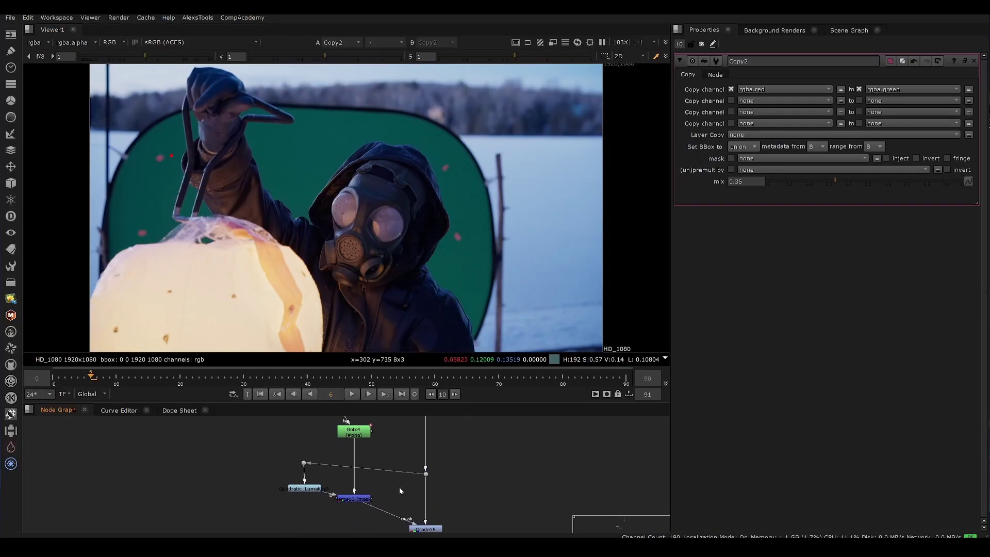
{"action": "left_click", "coordinate": [399, 489]}
{"action": "left_click", "coordinate": [426, 525]}
{"action": "key", "text": "1"}
{"action": "left_click", "coordinate": [476, 500]}
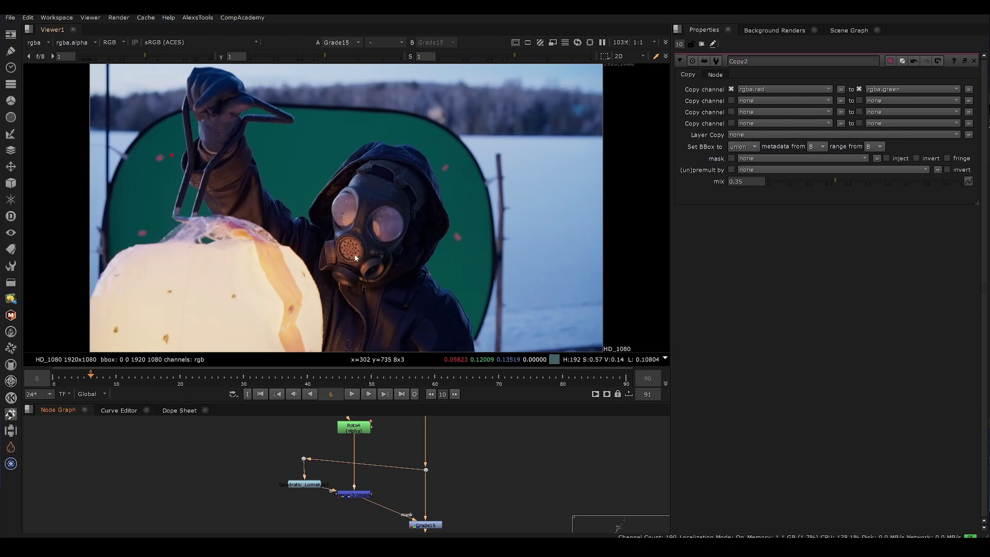
{"action": "scroll", "coordinate": [391, 235], "scroll_direction": "up", "scroll_amount": 4}
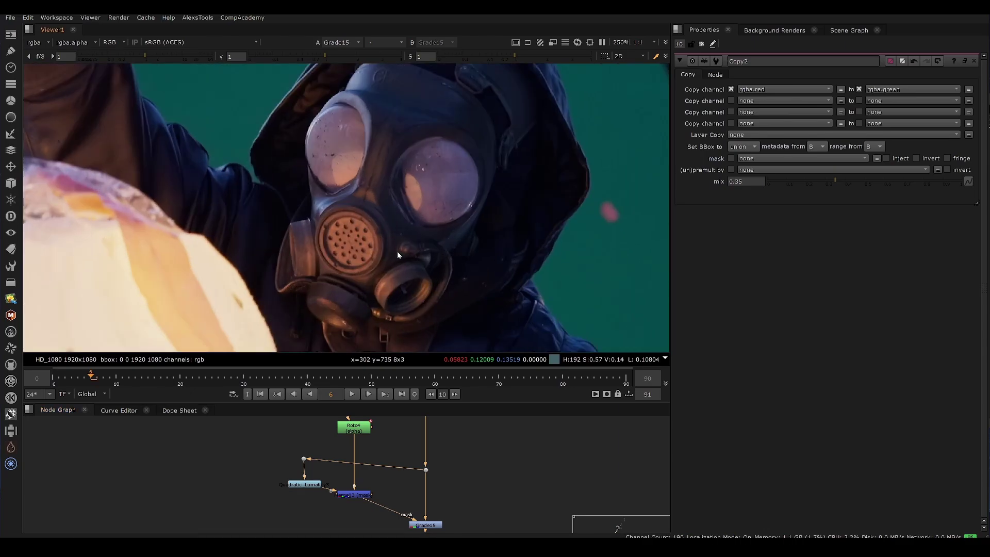
Step: Examine the hue shift backdrop with Read7 and Copy2 in the enlarged node graph
{"action": "middle_click_drag", "start_coordinate": [414, 468], "coordinate": [360, 489]}
{"action": "scroll", "coordinate": [433, 453], "scroll_direction": "down", "scroll_amount": 4}
{"action": "key", "text": "space"}
{"action": "scroll", "coordinate": [406, 318], "scroll_direction": "up", "scroll_amount": 7}
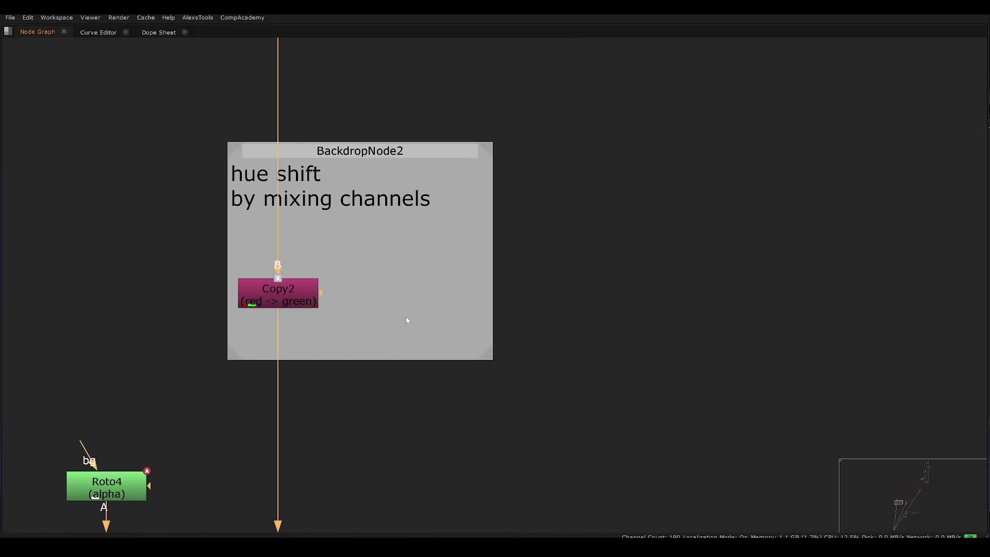
{"action": "left_click", "coordinate": [281, 292]}
{"action": "middle_click_drag", "start_coordinate": [350, 318], "coordinate": [418, 409]}
{"action": "left_click", "coordinate": [301, 392]}
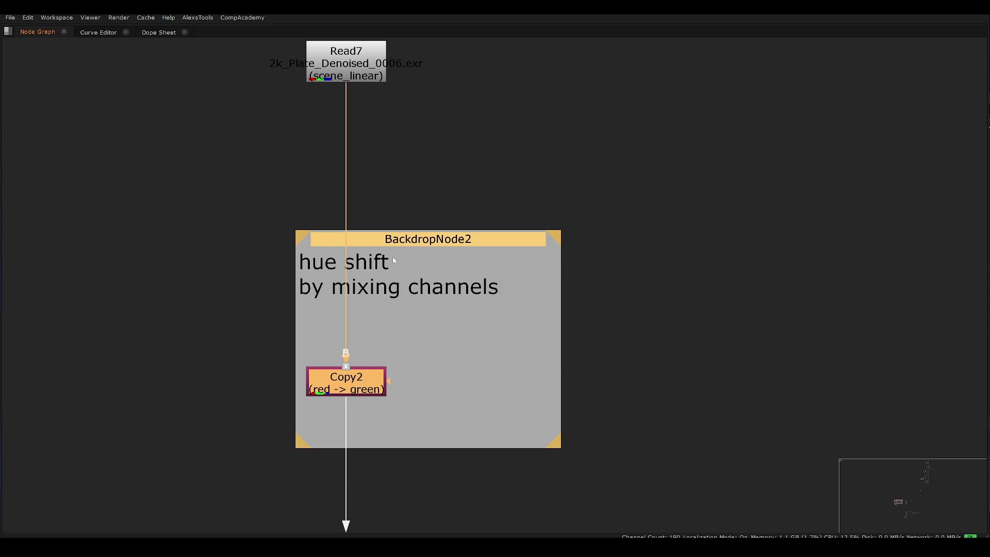
{"action": "scroll", "coordinate": [418, 342], "scroll_direction": "down", "scroll_amount": 6}
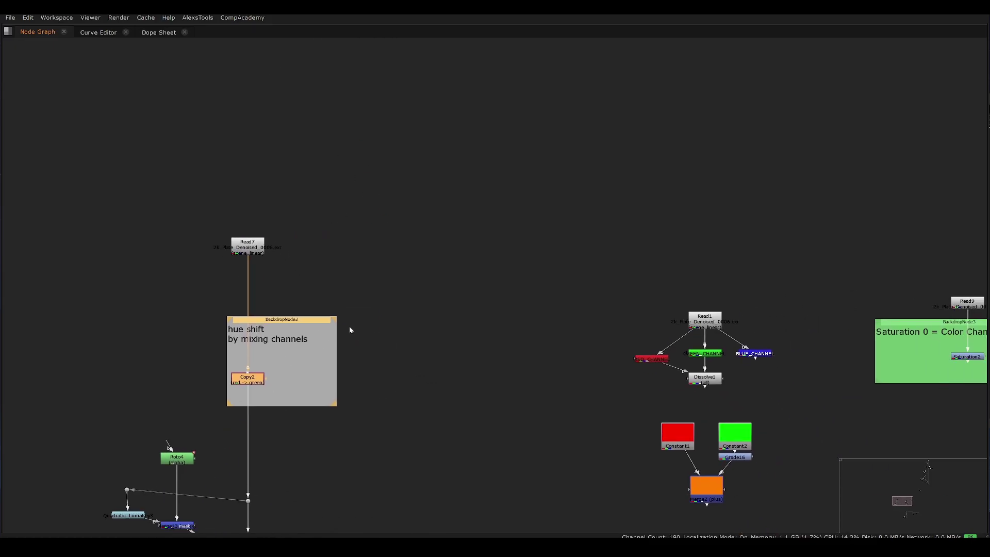
{"action": "key", "text": "space"}
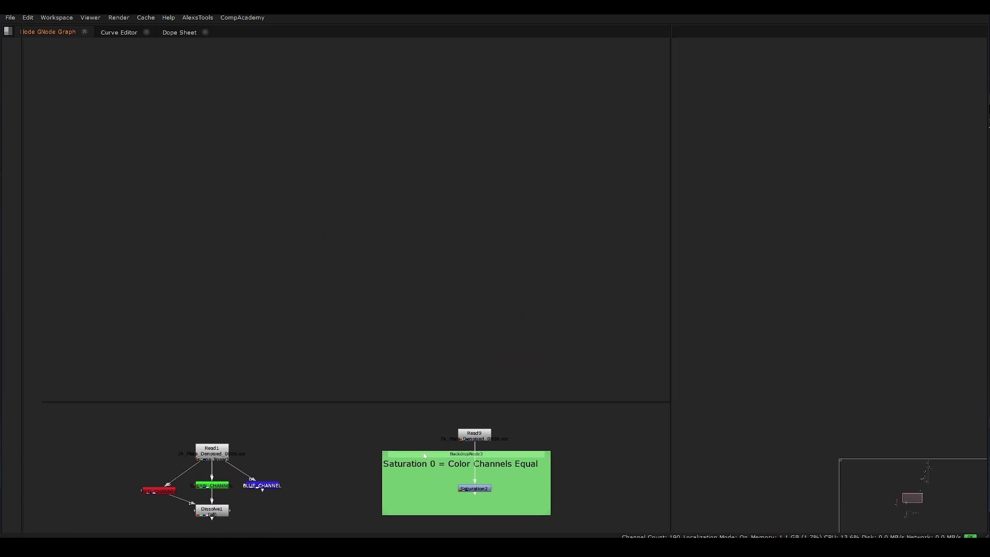
Step: Switch to the Color Master web app and raise red, green and blue to 1.00
{"action": "key", "text": "alt+Tab"}
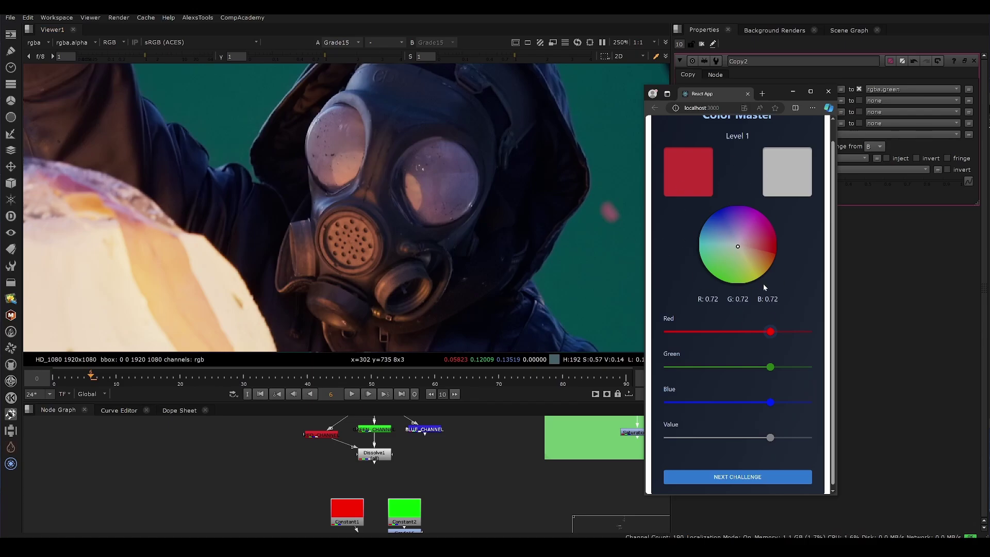
{"action": "left_click_drag", "start_coordinate": [771, 331], "coordinate": [813, 335]}
{"action": "left_click_drag", "start_coordinate": [770, 366], "coordinate": [866, 369]}
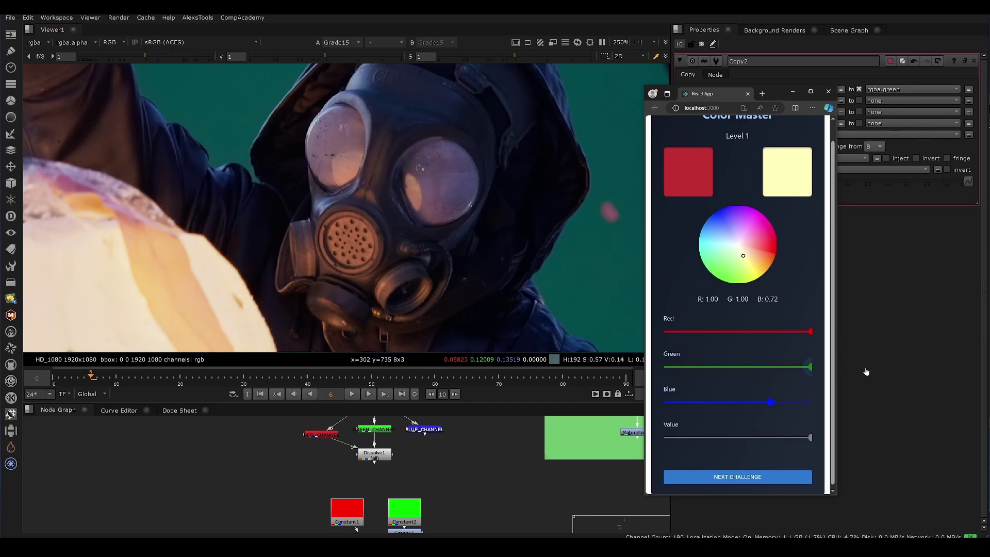
{"action": "left_click_drag", "start_coordinate": [771, 403], "coordinate": [811, 402]}
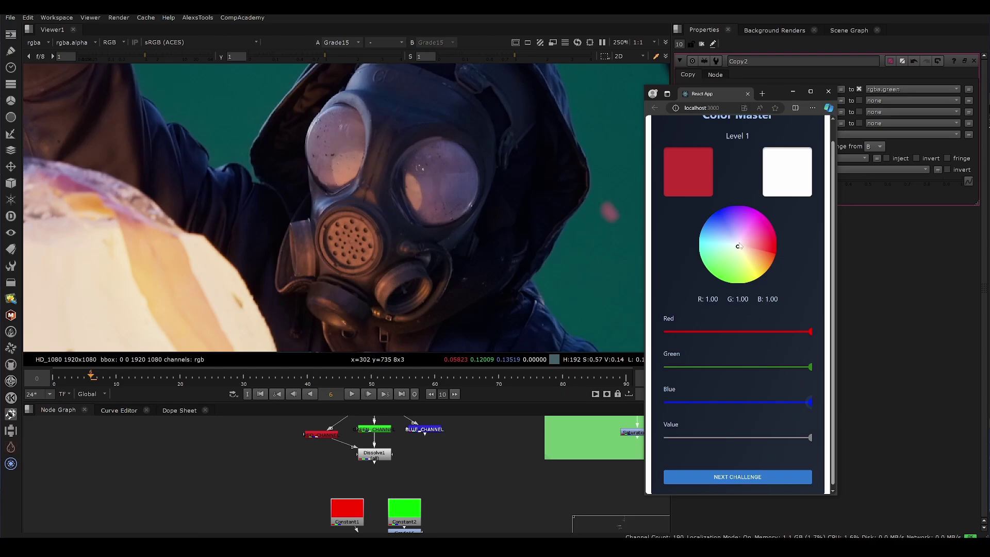
Step: Pick different hues on the colour wheel, from yellow to purple, and lower the value to about 0.77
{"action": "left_click_drag", "start_coordinate": [738, 246], "coordinate": [751, 229]}
{"action": "left_click_drag", "start_coordinate": [731, 262], "coordinate": [748, 260]}
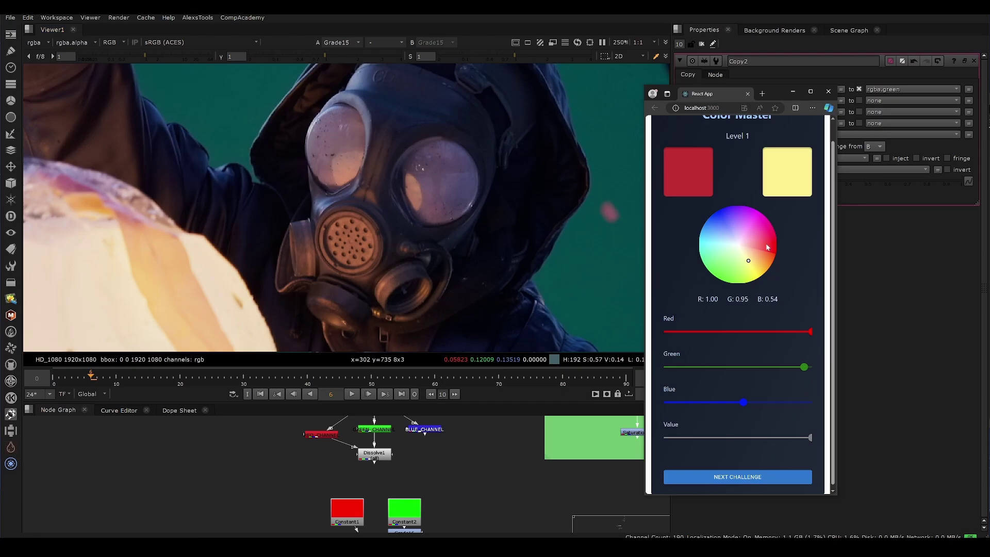
{"action": "mouse_move", "coordinate": [724, 281]}
{"action": "left_mouse_down"}
{"action": "mouse_move", "coordinate": [718, 253]}
{"action": "mouse_move", "coordinate": [740, 228]}
{"action": "left_mouse_up"}
{"action": "left_click", "coordinate": [778, 439]}
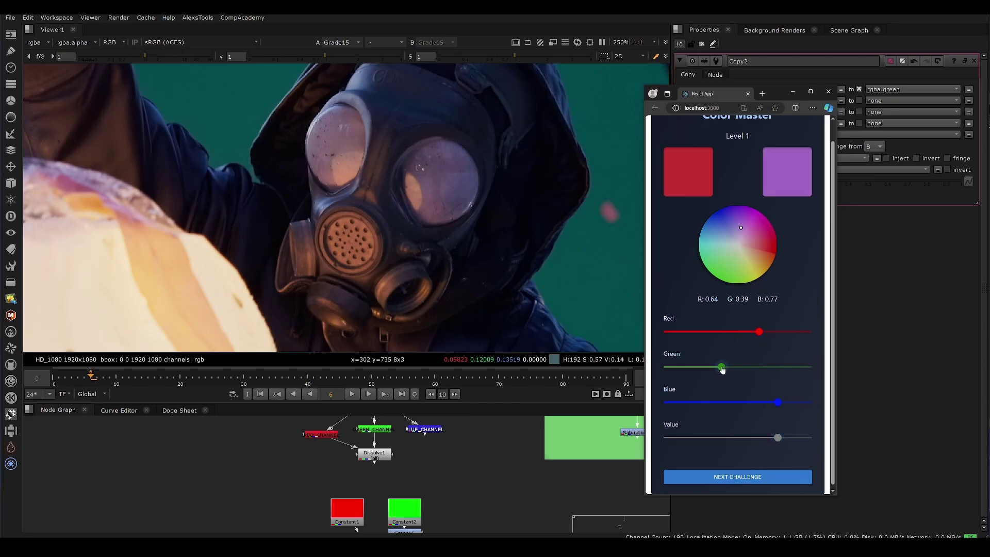
Step: Set green to 0.53 and blue to 0.56, and lower red to nearly match them for a neutral colour
{"action": "left_click_drag", "start_coordinate": [724, 367], "coordinate": [741, 367]}
{"action": "left_click_drag", "start_coordinate": [779, 402], "coordinate": [746, 403]}
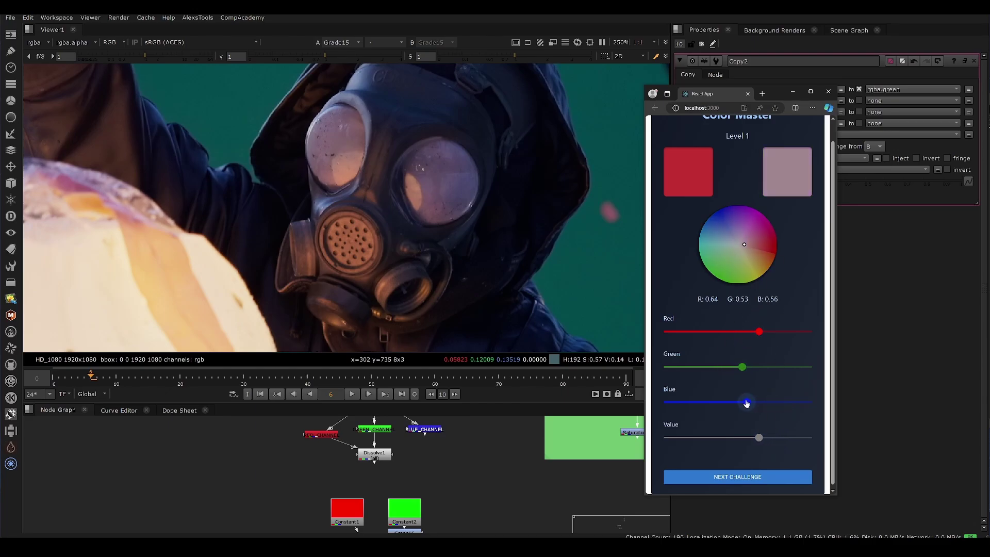
{"action": "left_click_drag", "start_coordinate": [757, 332], "coordinate": [741, 333]}
Step: Return to Nuke, view the whole Read9 plate, and open the Saturation2 node to view its result
{"action": "middle_click_drag", "start_coordinate": [417, 450], "coordinate": [241, 483]}
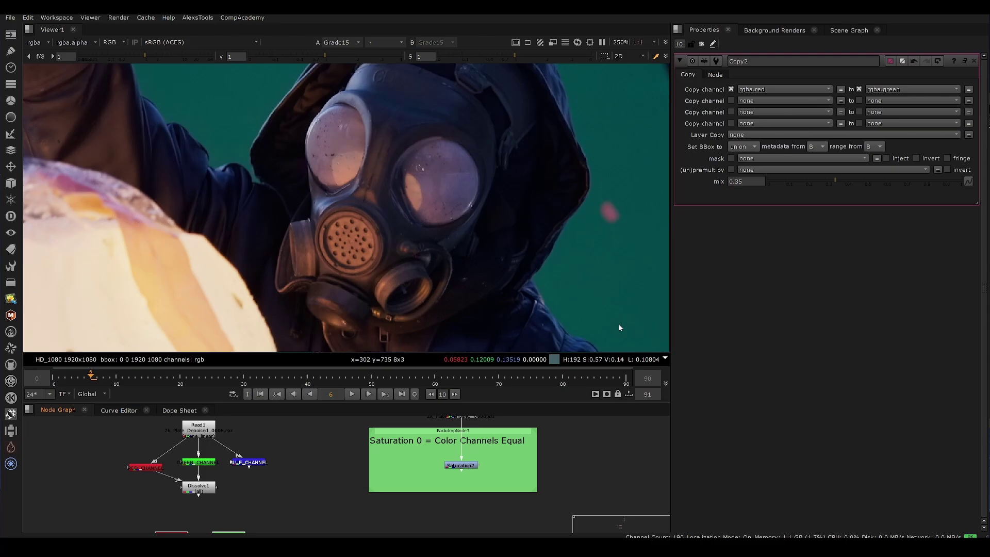
{"action": "middle_click_drag", "start_coordinate": [493, 485], "coordinate": [450, 498]}
{"action": "left_click", "coordinate": [430, 464]}
{"action": "scroll", "coordinate": [441, 515], "scroll_direction": "up", "scroll_amount": 4}
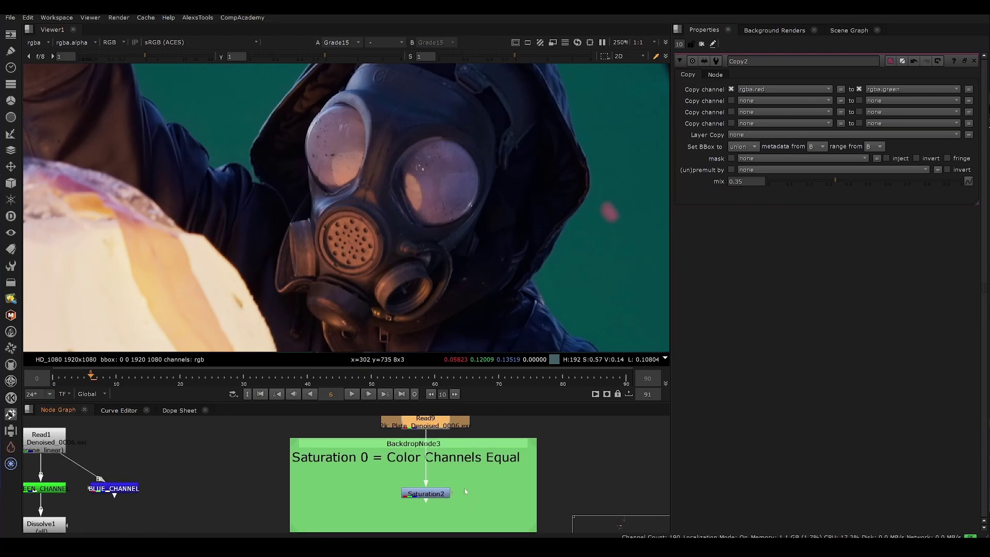
{"action": "key", "text": "1"}
{"action": "key", "text": "f"}
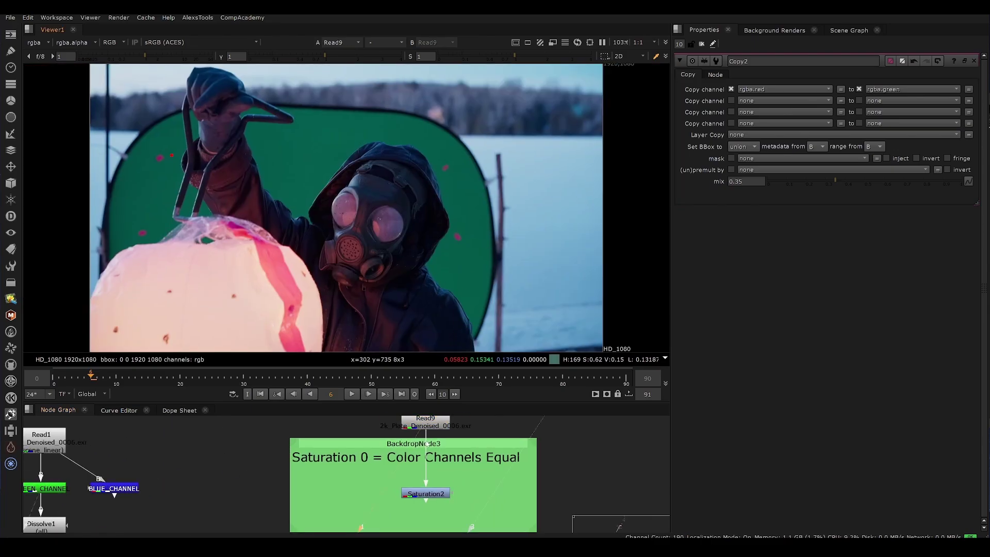
{"action": "double_click", "coordinate": [427, 494]}
{"action": "key", "text": "1"}
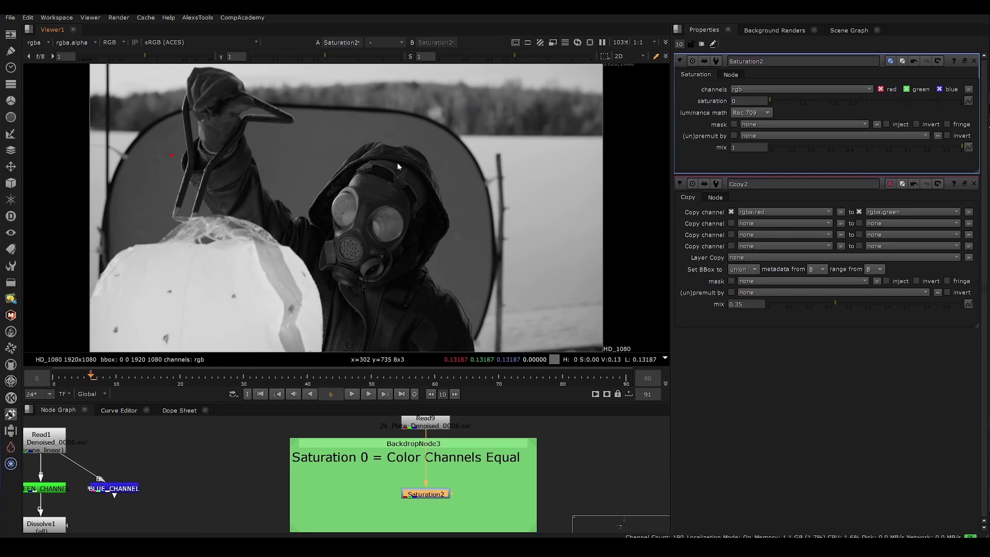
Step: Try to view the Dissolve1 node that combines the red and green channel nodes
{"action": "scroll", "coordinate": [419, 455], "scroll_direction": "down", "scroll_amount": 4}
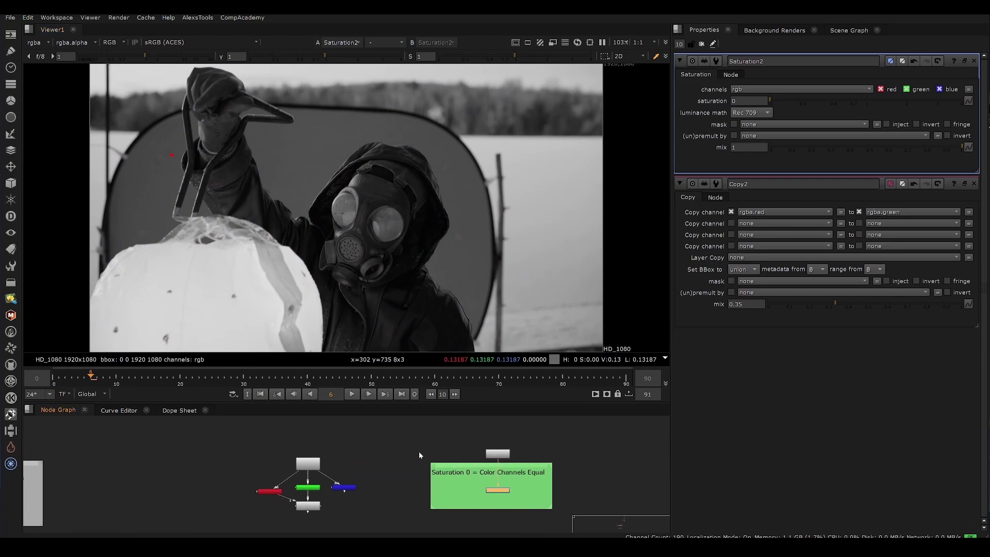
{"action": "scroll", "coordinate": [261, 478], "scroll_direction": "up", "scroll_amount": 3}
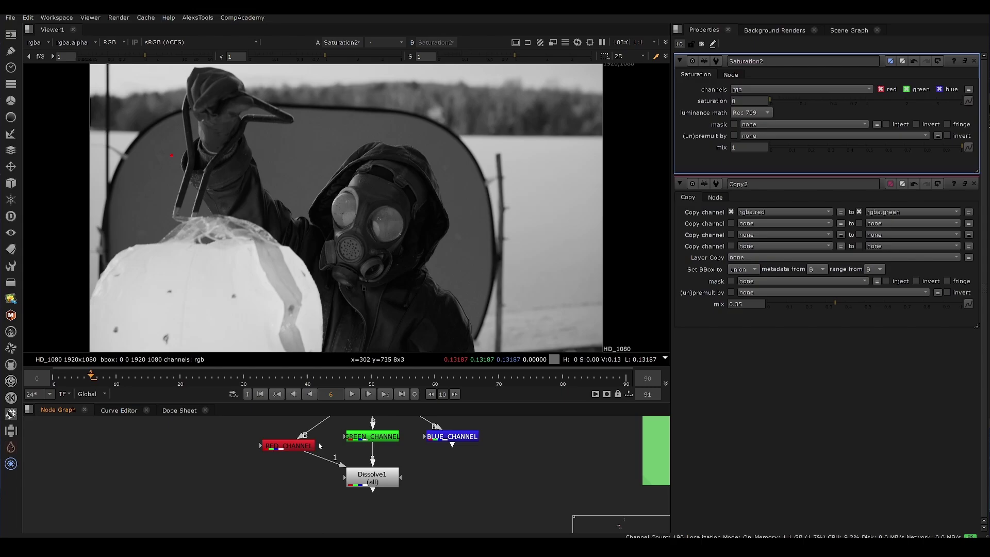
{"action": "left_click", "coordinate": [385, 472]}
{"action": "key", "text": "1"}
{"action": "scroll", "coordinate": [356, 473], "scroll_direction": "down", "scroll_amount": 5}
Step: Reopen the Copy2 node, show its result in the viewer and lower its mix to 0.315
{"action": "middle_click_drag", "start_coordinate": [328, 473], "coordinate": [452, 473]}
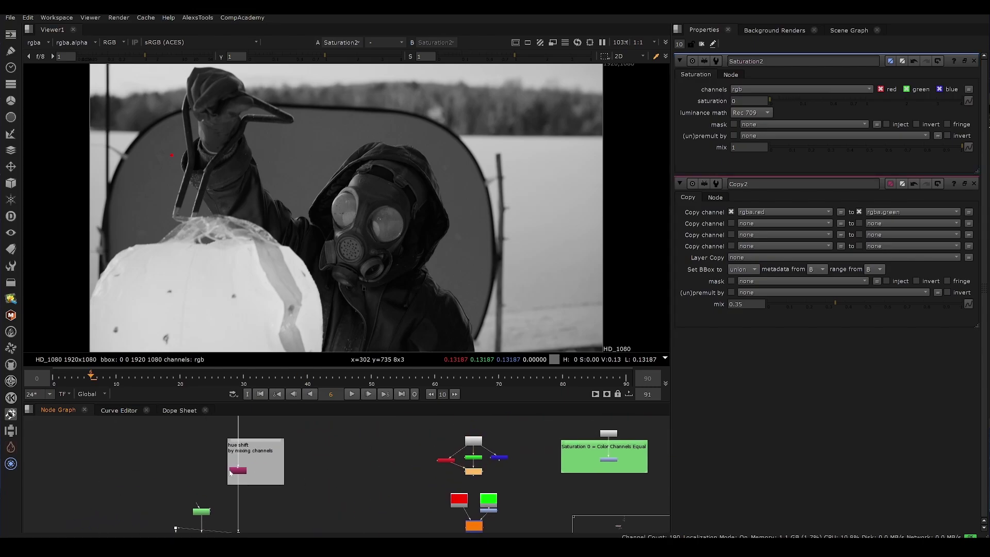
{"action": "scroll", "coordinate": [224, 468], "scroll_direction": "up", "scroll_amount": 3}
{"action": "double_click", "coordinate": [270, 473]}
{"action": "key", "text": "1"}
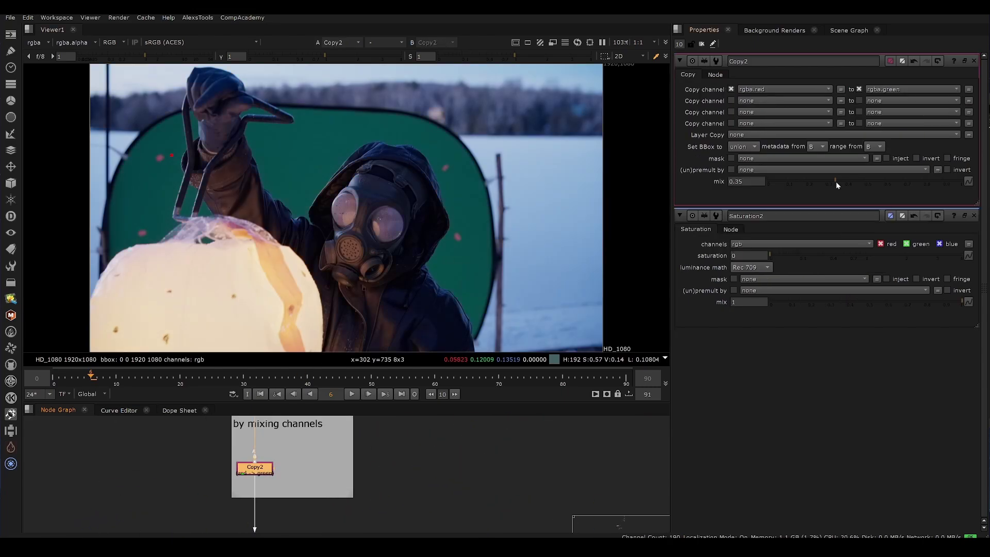
{"action": "mouse_move", "coordinate": [836, 182]}
{"action": "left_mouse_down"}
{"action": "mouse_move", "coordinate": [899, 190]}
{"action": "mouse_move", "coordinate": [821, 186]}
{"action": "mouse_move", "coordinate": [830, 182]}
{"action": "left_mouse_up"}
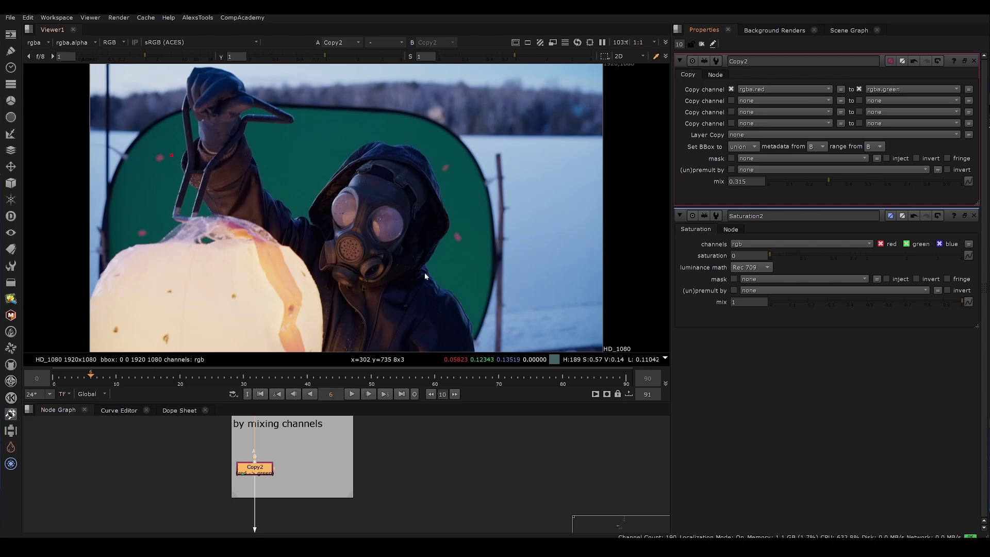
{"action": "scroll", "coordinate": [358, 493], "scroll_direction": "up", "scroll_amount": 3}
{"action": "key", "text": "Tab"}
{"action": "type", "text": "hues"}
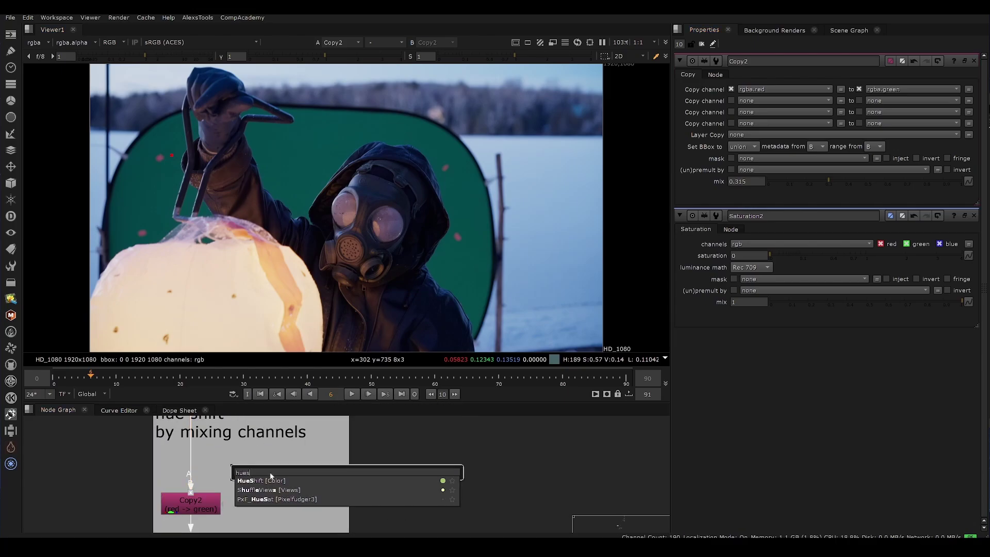
{"action": "key", "text": "Escape"}
{"action": "left_click", "coordinate": [507, 453]}
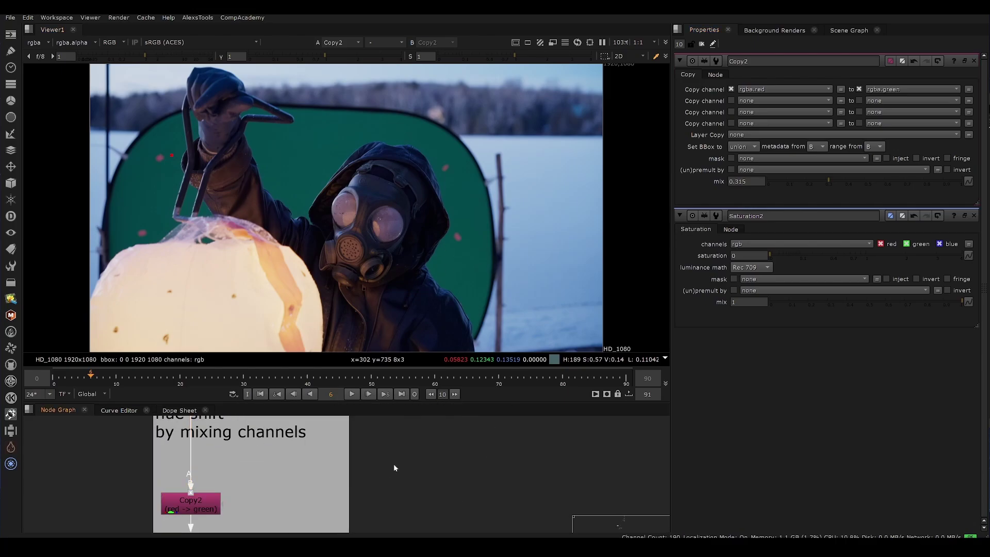
Step: Inspect the gas mask up close in the Copy2 result
{"action": "scroll", "coordinate": [394, 468], "scroll_direction": "down", "scroll_amount": 5}
{"action": "middle_click_drag", "start_coordinate": [345, 512], "coordinate": [393, 443]}
{"action": "key", "text": "space"}
{"action": "key", "text": "space"}
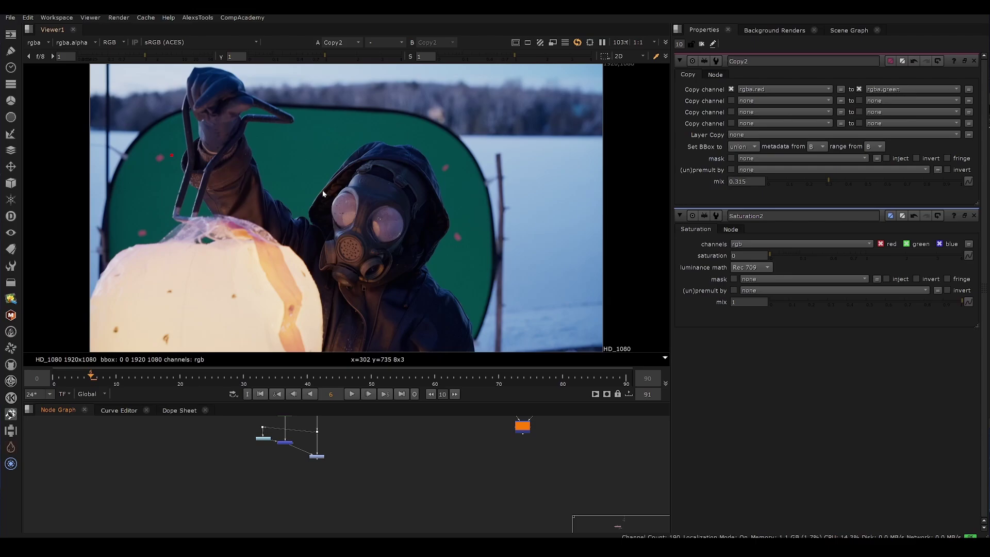
{"action": "scroll", "coordinate": [360, 235], "scroll_direction": "up", "scroll_amount": 3}
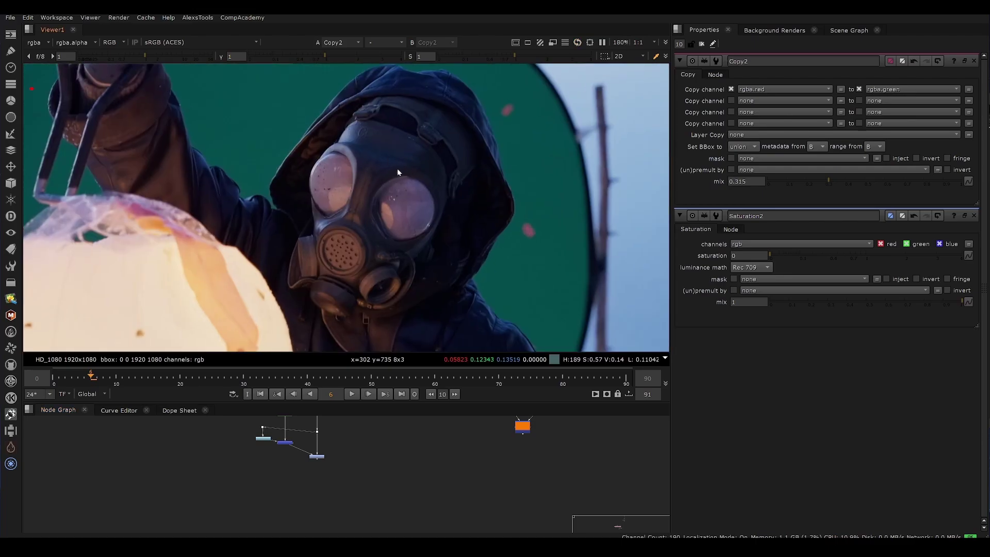
Step: Locate the teal, green and purple backdrop set-ups in the node graph and examine them in the enlarged graph
{"action": "middle_click_drag", "start_coordinate": [383, 527], "coordinate": [246, 487]}
{"action": "scroll", "coordinate": [245, 487], "scroll_direction": "down", "scroll_amount": 2}
{"action": "middle_click_drag", "start_coordinate": [376, 485], "coordinate": [362, 436]}
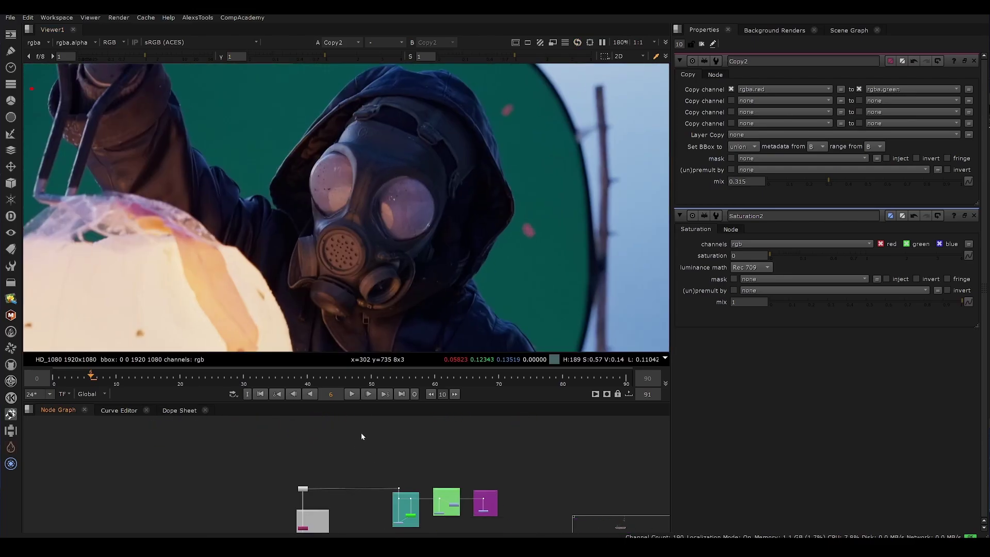
{"action": "mouse_move", "coordinate": [348, 474]}
{"action": "middle_mouse_down"}
{"action": "mouse_move", "coordinate": [345, 455]}
{"action": "mouse_move", "coordinate": [288, 418]}
{"action": "middle_mouse_up"}
{"action": "middle_click_drag", "start_coordinate": [339, 457], "coordinate": [393, 483]}
{"action": "scroll", "coordinate": [343, 450], "scroll_direction": "up", "scroll_amount": 2}
{"action": "scroll", "coordinate": [367, 466], "scroll_direction": "up", "scroll_amount": 2}
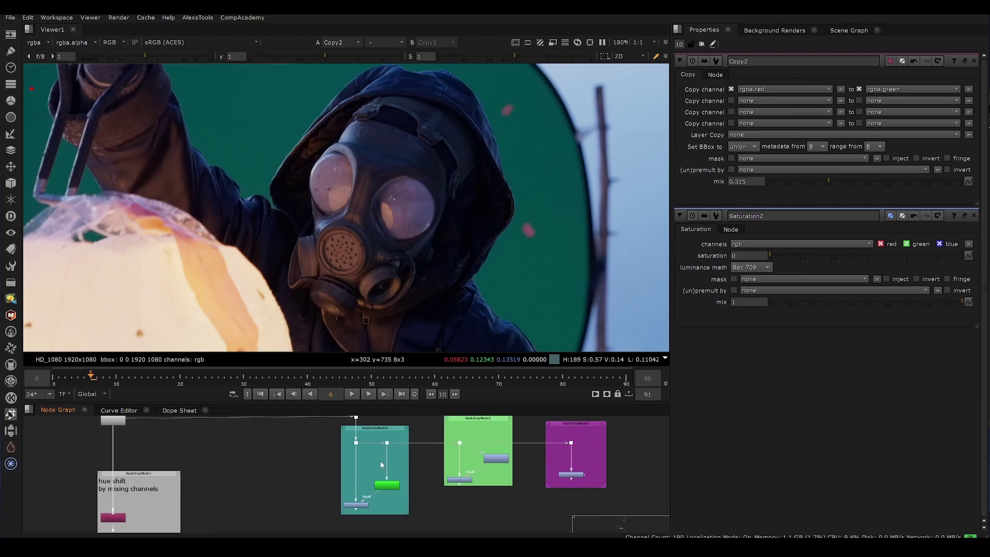
{"action": "left_click", "coordinate": [356, 444]}
{"action": "middle_click_drag", "start_coordinate": [356, 445], "coordinate": [332, 390]}
{"action": "scroll", "coordinate": [372, 466], "scroll_direction": "up", "scroll_amount": 3}
{"action": "key", "text": "space"}
{"action": "key", "text": "space"}
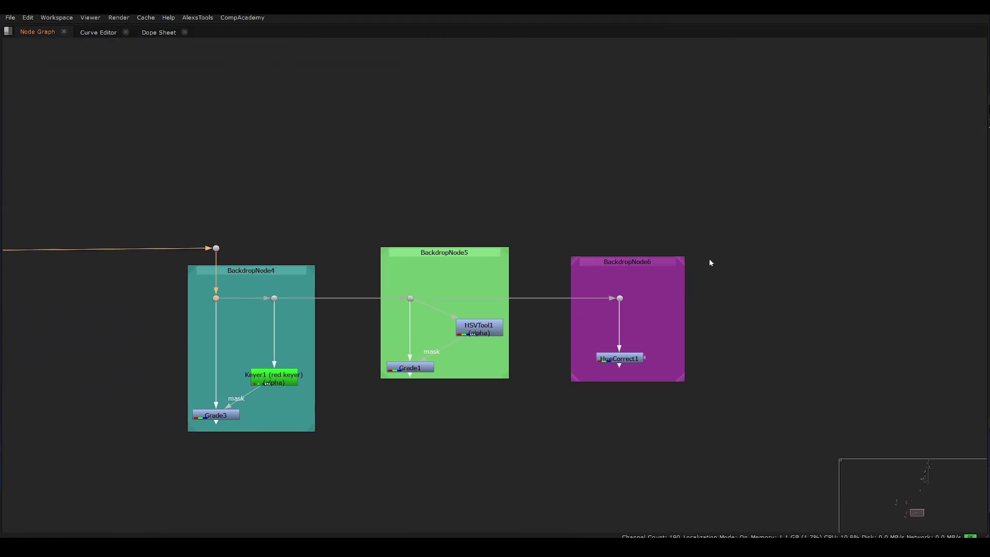
Step: Select the HueCorrect1 node and the HSVTool1 node in turn to point out the alternative hue isolation set-ups
{"action": "left_click_drag", "start_coordinate": [807, 240], "coordinate": [509, 430]}
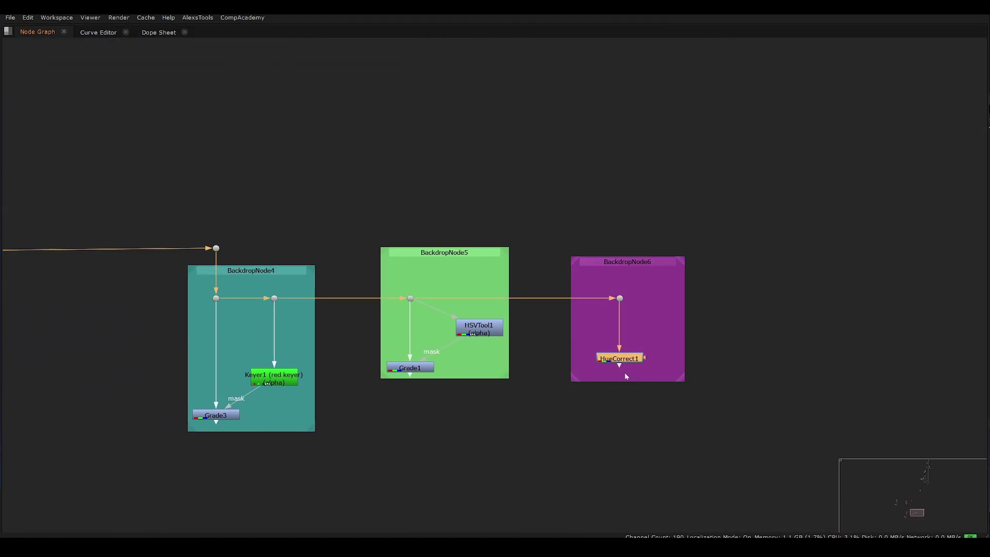
{"action": "scroll", "coordinate": [533, 359], "scroll_direction": "up", "scroll_amount": 1}
{"action": "left_click", "coordinate": [588, 354]}
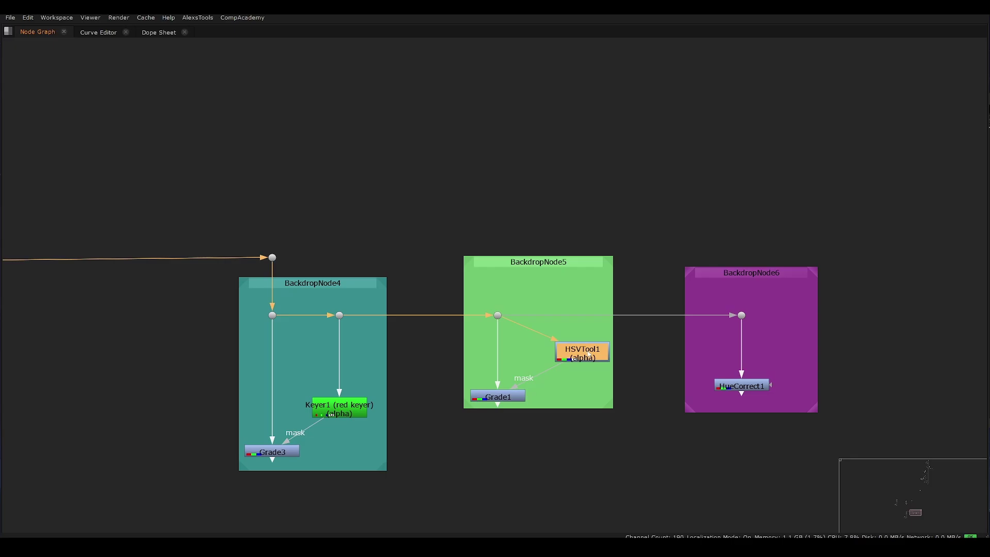
{"action": "middle_click_drag", "start_coordinate": [630, 350], "coordinate": [574, 392]}
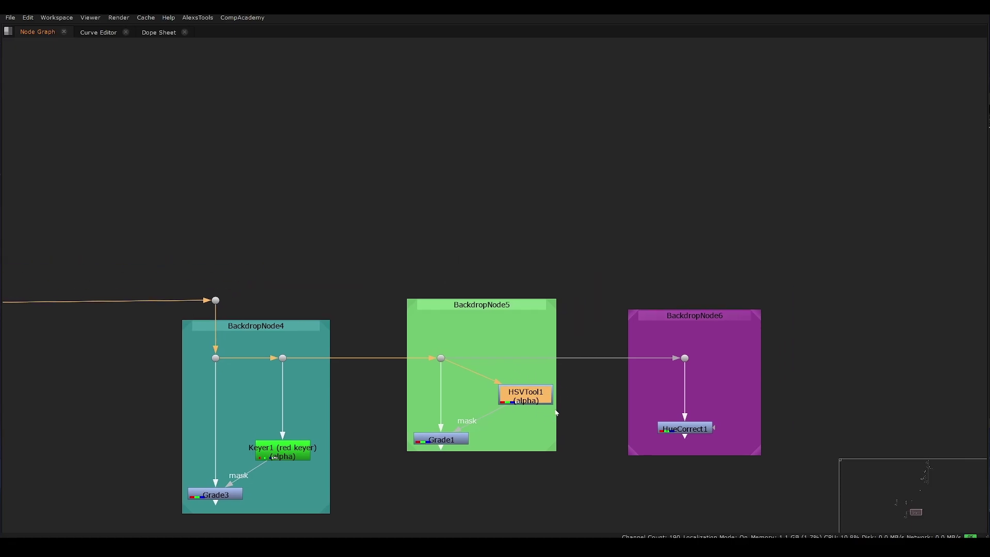
Step: Select the red keyer node Keyer1 in the teal backdrop to point out the keyer-based isolation set-up
{"action": "middle_click_drag", "start_coordinate": [335, 434], "coordinate": [485, 418]}
{"action": "left_click", "coordinate": [439, 435]}
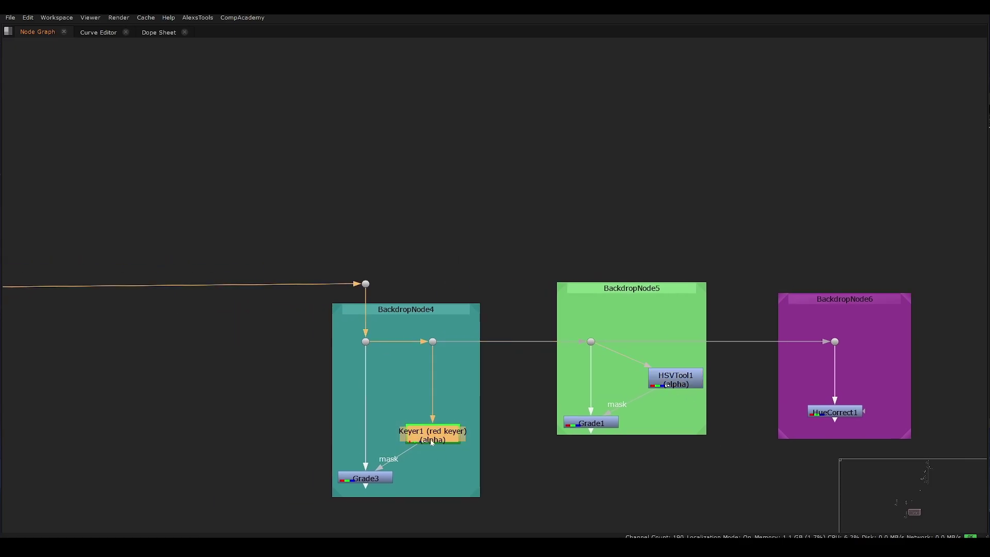
{"action": "scroll", "coordinate": [432, 442], "scroll_direction": "up", "scroll_amount": 3}
{"action": "scroll", "coordinate": [488, 412], "scroll_direction": "down", "scroll_amount": 2}
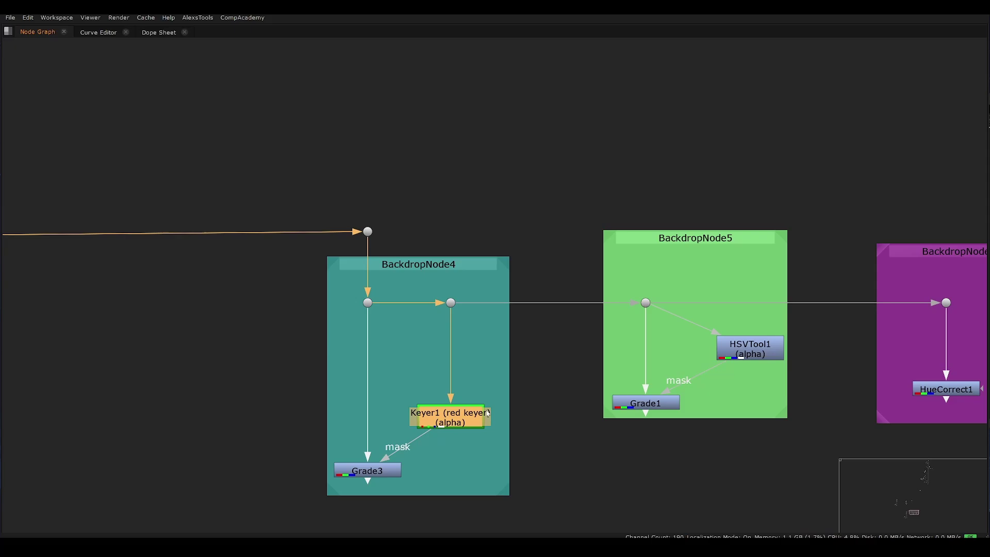
Step: Return to the "hue shift by mixing channels" backdrop and select its red-to-green Copy10 node
{"action": "scroll", "coordinate": [487, 413], "scroll_direction": "down", "scroll_amount": 4}
{"action": "middle_click_drag", "start_coordinate": [490, 426], "coordinate": [276, 448]}
{"action": "key", "text": "space"}
{"action": "middle_click_drag", "start_coordinate": [447, 432], "coordinate": [506, 464]}
{"action": "scroll", "coordinate": [416, 484], "scroll_direction": "down", "scroll_amount": 3}
{"action": "middle_click_drag", "start_coordinate": [355, 460], "coordinate": [392, 500]}
{"action": "scroll", "coordinate": [293, 439], "scroll_direction": "up", "scroll_amount": 3}
{"action": "scroll", "coordinate": [275, 443], "scroll_direction": "up", "scroll_amount": 3}
{"action": "left_click", "coordinate": [283, 432]}
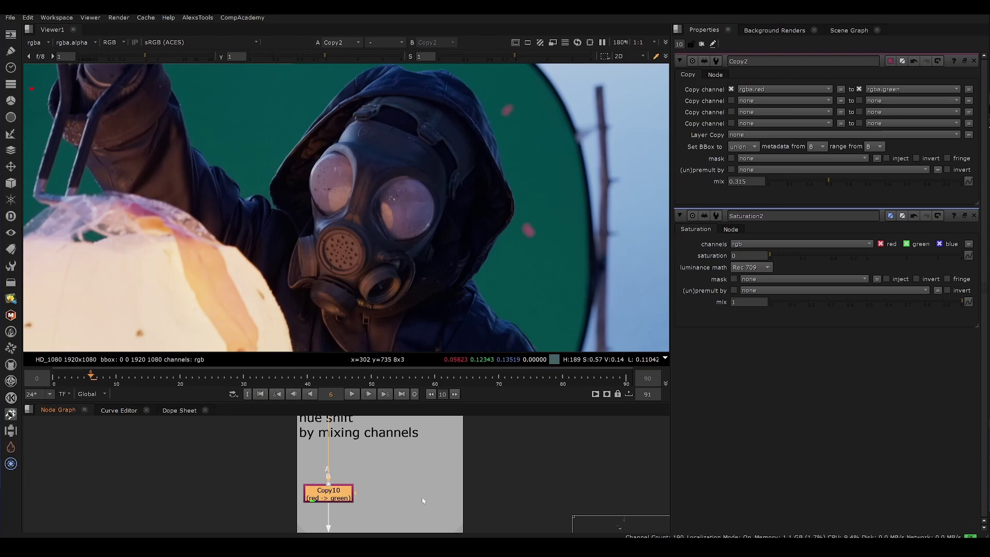
Step: Look over the surrounding node graph and show the Dot5 result of the channel-mixing branch in the viewer
{"action": "scroll", "coordinate": [403, 511], "scroll_direction": "down", "scroll_amount": 3}
{"action": "key", "text": "space"}
{"action": "scroll", "coordinate": [510, 325], "scroll_direction": "up", "scroll_amount": 3}
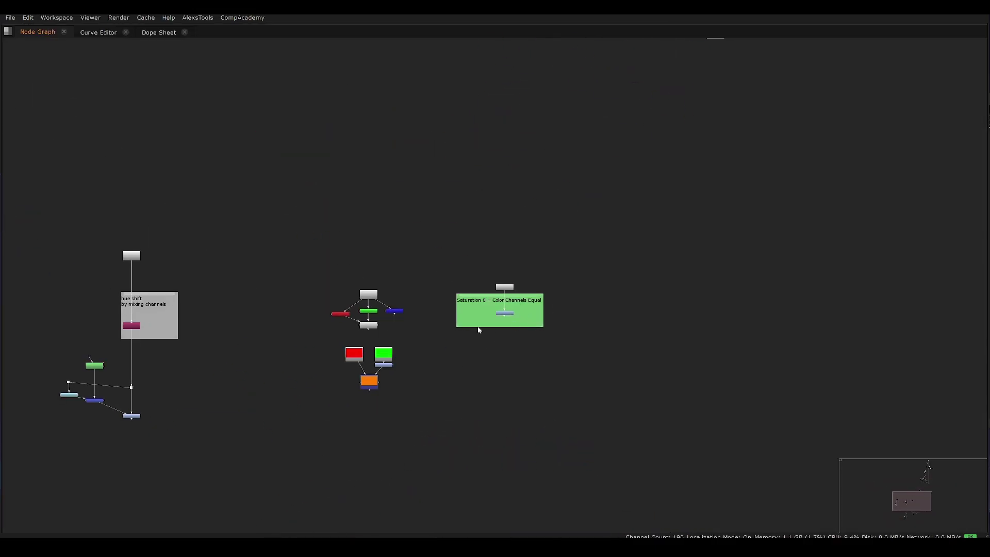
{"action": "scroll", "coordinate": [433, 332], "scroll_direction": "up", "scroll_amount": 2}
{"action": "key", "text": "space"}
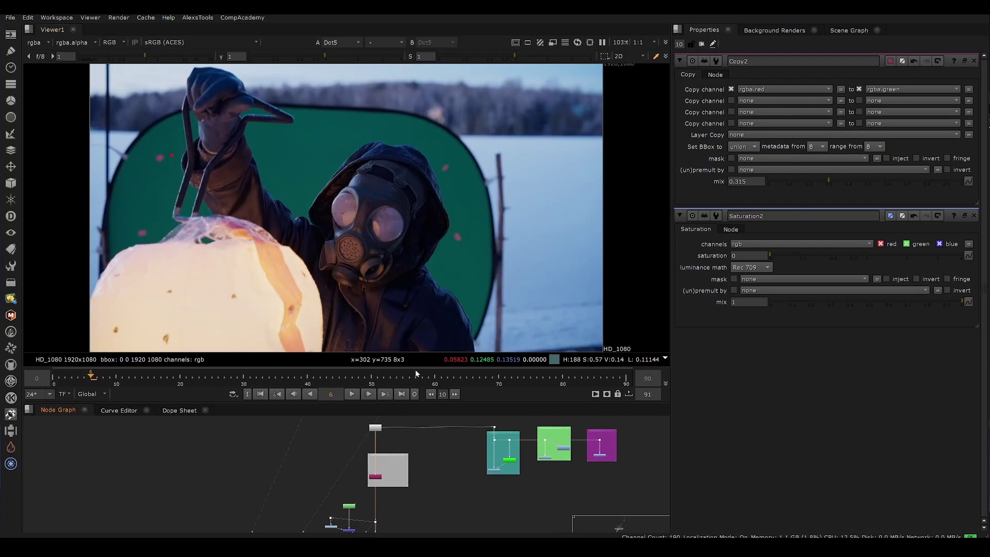
Step: Show the HueCorrect1 result from the purple backdrop in the viewer and open the node's properties
{"action": "scroll", "coordinate": [419, 484], "scroll_direction": "up", "scroll_amount": 3}
{"action": "middle_click_drag", "start_coordinate": [419, 484], "coordinate": [304, 499]}
{"action": "middle_click_drag", "start_coordinate": [526, 428], "coordinate": [331, 499]}
{"action": "middle_click_drag", "start_coordinate": [458, 477], "coordinate": [379, 432]}
{"action": "scroll", "coordinate": [450, 477], "scroll_direction": "up", "scroll_amount": 4}
{"action": "left_click", "coordinate": [444, 474]}
{"action": "key", "text": "1"}
{"action": "left_click_drag", "start_coordinate": [429, 479], "coordinate": [426, 482]}
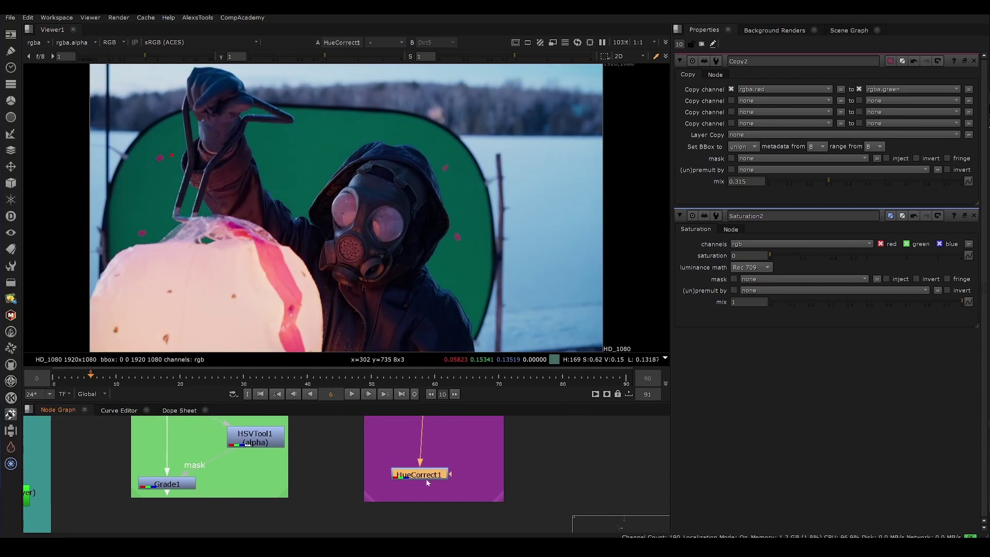
{"action": "double_click", "coordinate": [426, 479]}
Step: Raise the HueCorrect1 green curve at hue position 1 to about 1.47
{"action": "left_click", "coordinate": [705, 106]}
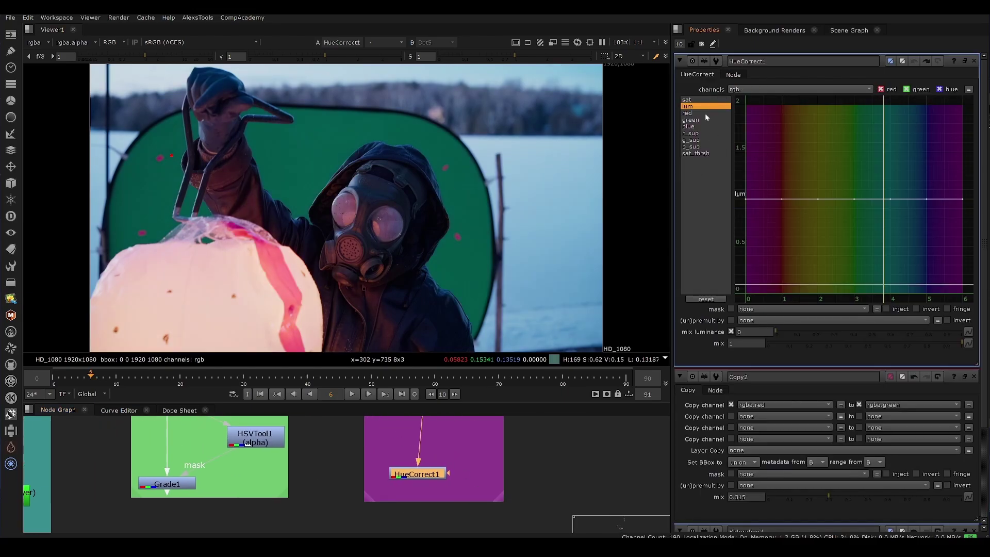
{"action": "left_click", "coordinate": [706, 119]}
{"action": "left_click", "coordinate": [706, 113]}
{"action": "left_click", "coordinate": [707, 119]}
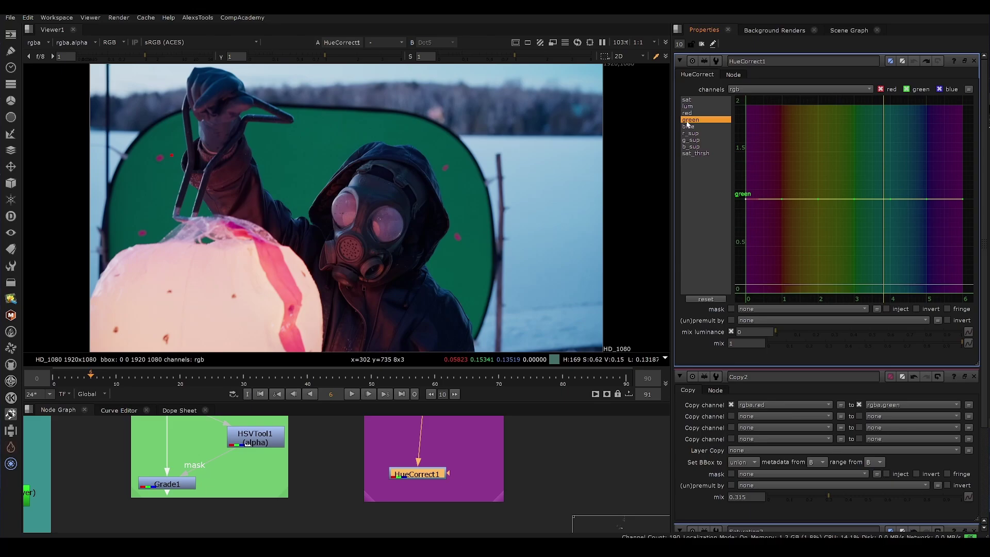
{"action": "left_click_drag", "start_coordinate": [782, 199], "coordinate": [782, 154]}
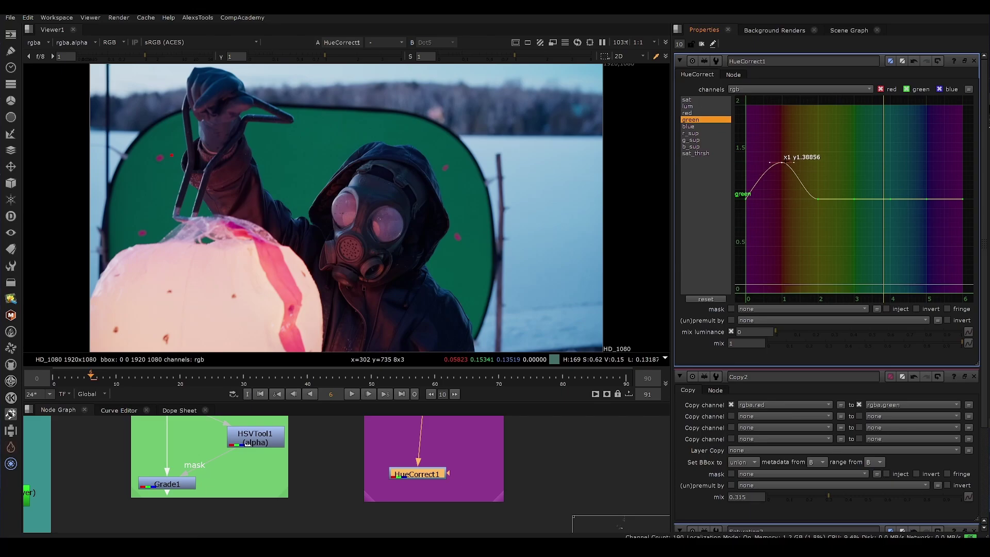
Step: Inspect the mask lenses up close and raise the green curve to about 1.13 at hue 2 and 1.11 at hue 0
{"action": "scroll", "coordinate": [371, 222], "scroll_direction": "up", "scroll_amount": 5}
{"action": "middle_click_drag", "start_coordinate": [315, 136], "coordinate": [356, 197]}
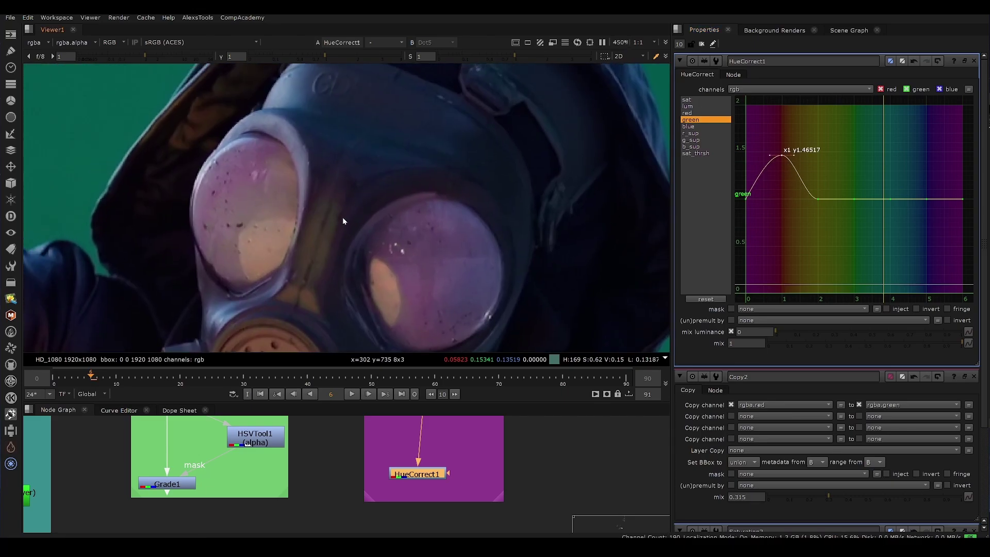
{"action": "middle_click_drag", "start_coordinate": [335, 230], "coordinate": [430, 198]}
{"action": "middle_click_drag", "start_coordinate": [492, 242], "coordinate": [454, 191]}
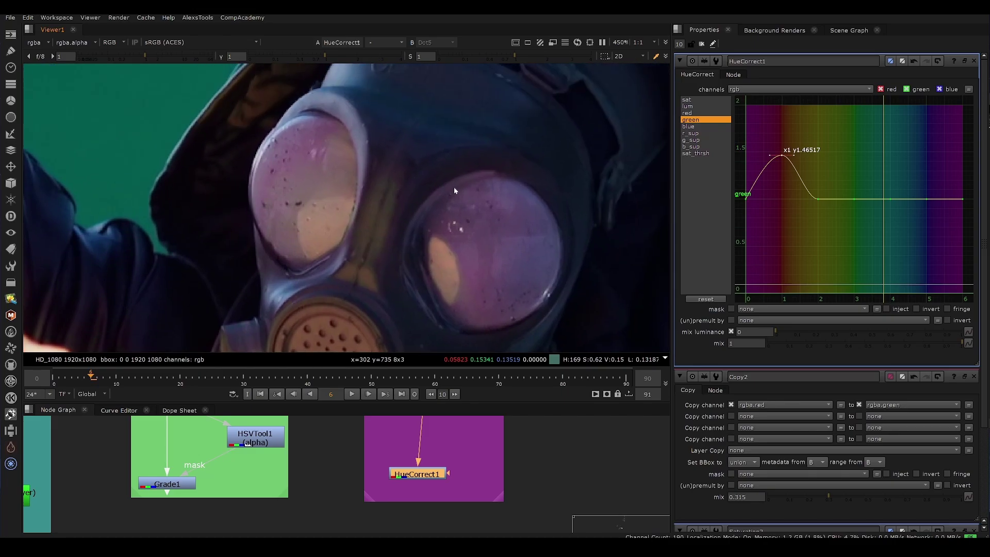
{"action": "left_click_drag", "start_coordinate": [816, 202], "coordinate": [809, 186]}
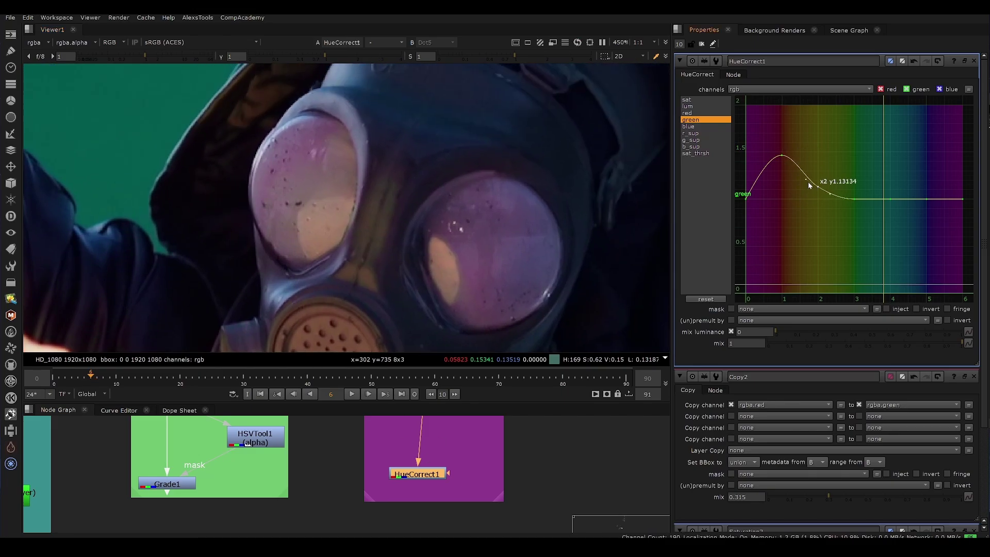
{"action": "left_click_drag", "start_coordinate": [748, 201], "coordinate": [746, 192]}
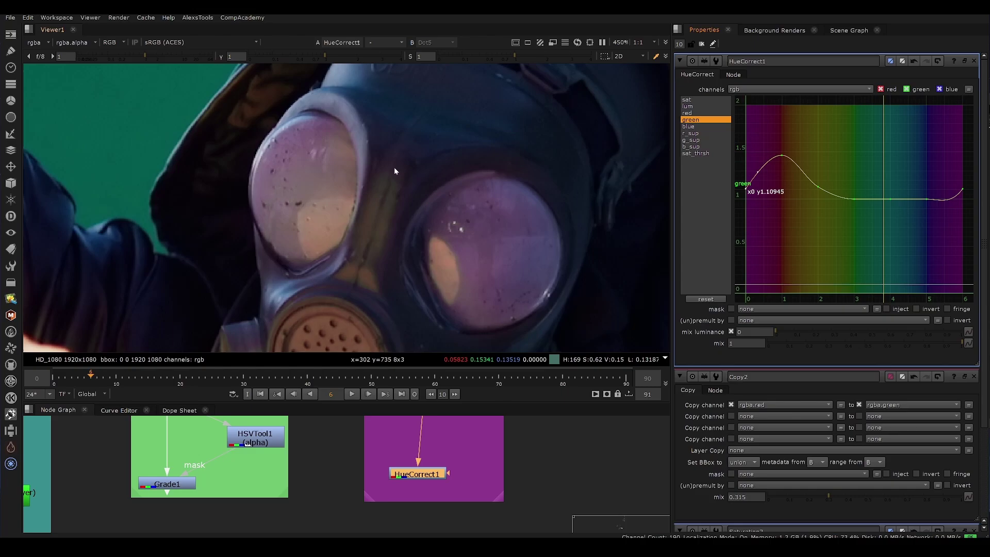
Step: View the HSVTool1, Grade1 and Grade3 results in turn to compare the HSV and keyer approaches on the mask
{"action": "scroll", "coordinate": [384, 432], "scroll_direction": "down", "scroll_amount": 5}
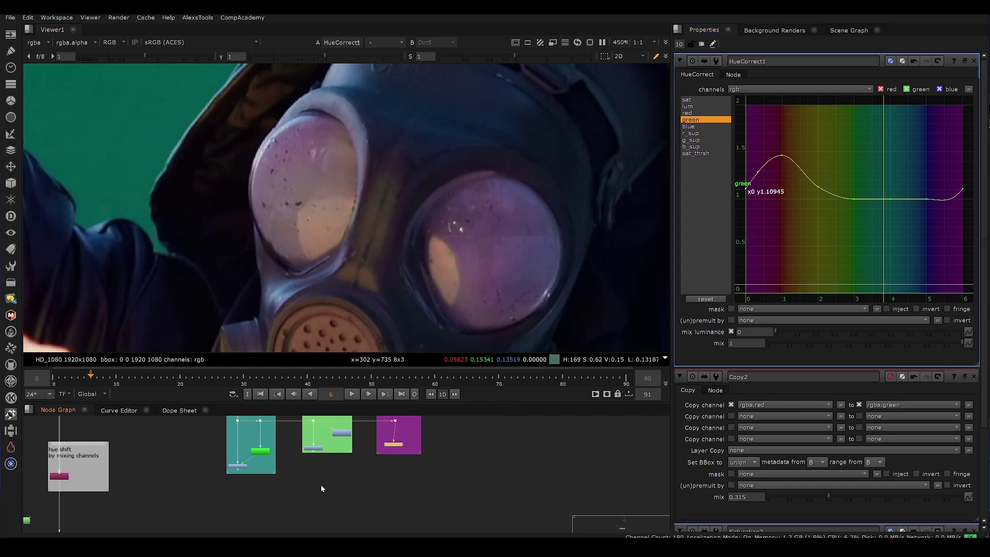
{"action": "scroll", "coordinate": [273, 433], "scroll_direction": "up", "scroll_amount": 5}
{"action": "left_click", "coordinate": [449, 436]}
{"action": "key", "text": "1"}
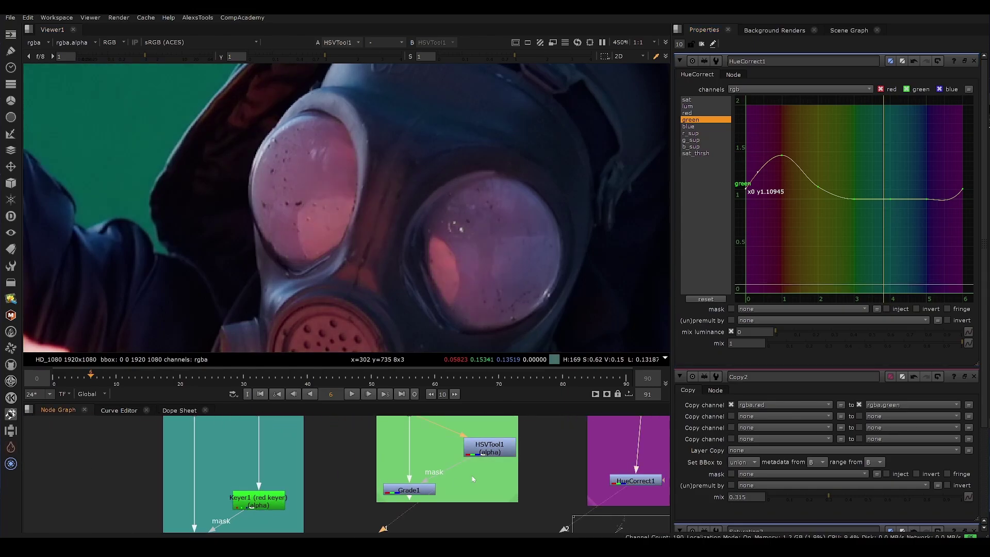
{"action": "left_click", "coordinate": [409, 490]}
{"action": "key", "text": "1"}
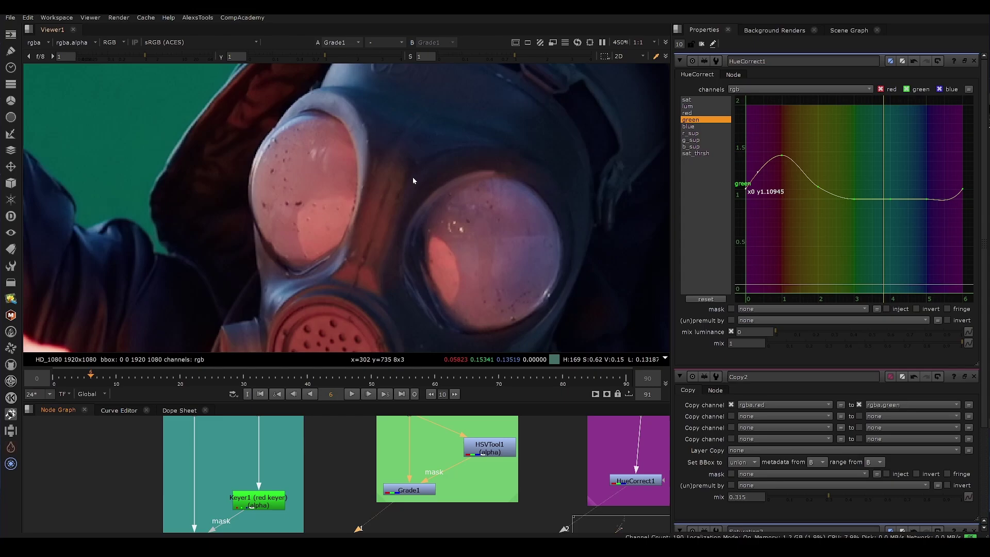
{"action": "key", "text": "1"}
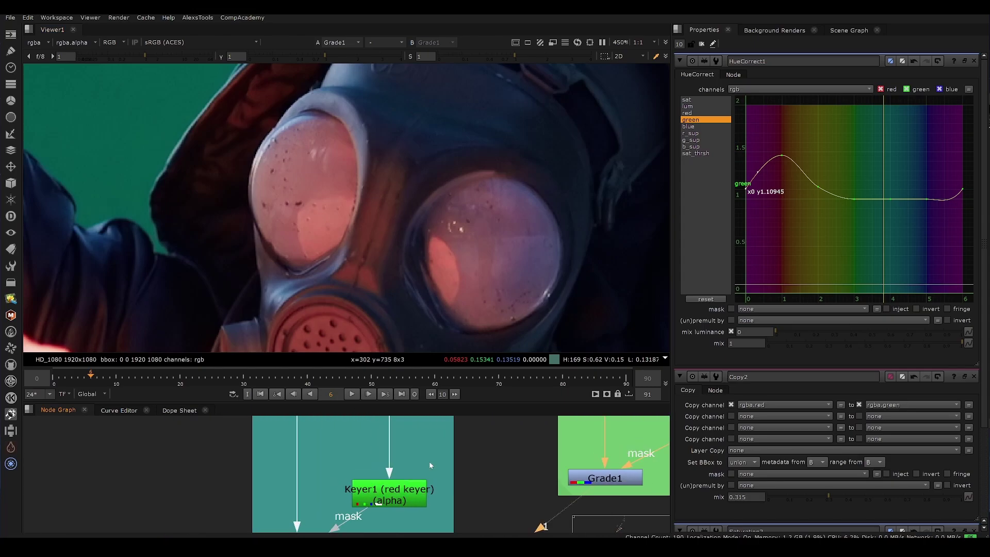
{"action": "left_click", "coordinate": [341, 494]}
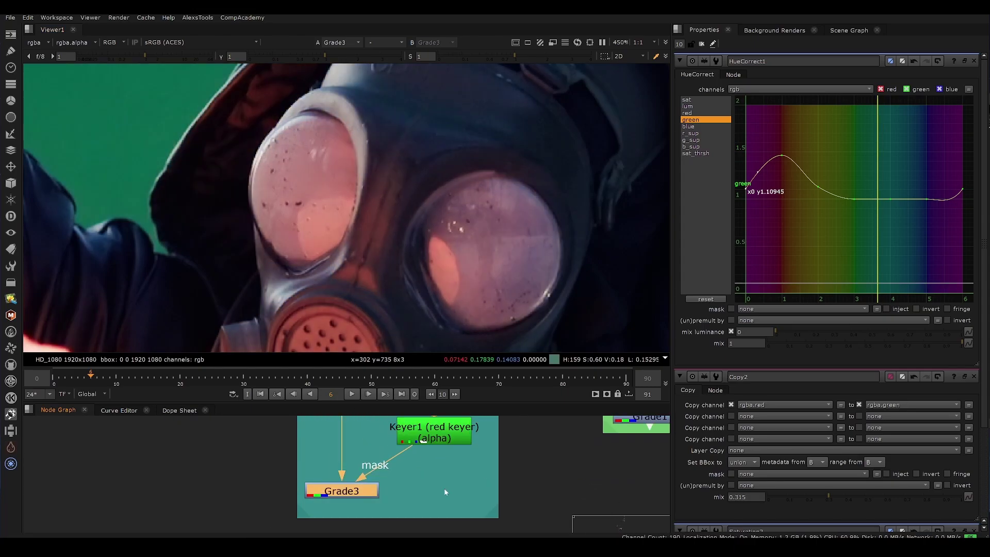
Step: Fit the whole image in the viewer and show the Grade2 result below the channel-mixing set-up
{"action": "scroll", "coordinate": [395, 255], "scroll_direction": "down", "scroll_amount": 10}
{"action": "key", "text": "f"}
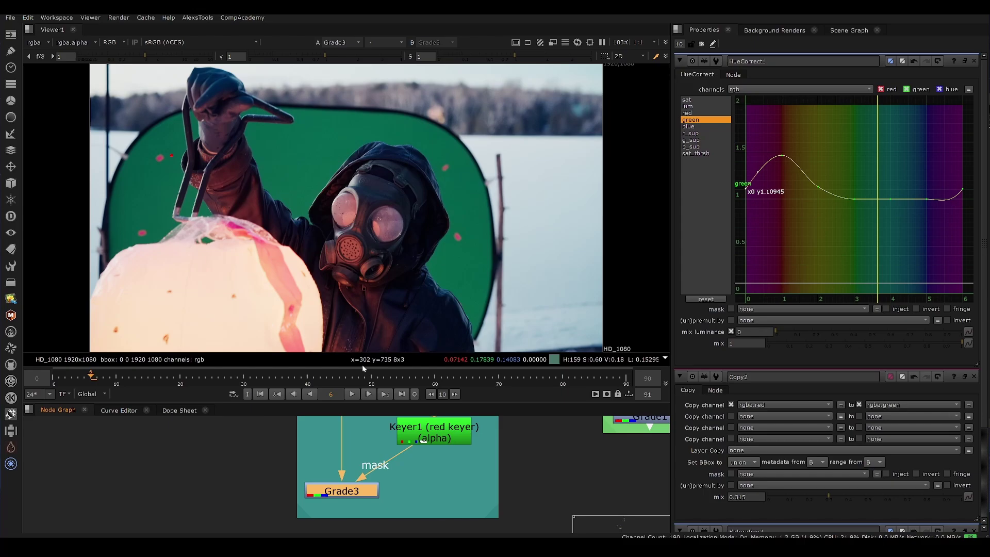
{"action": "scroll", "coordinate": [459, 488], "scroll_direction": "down", "scroll_amount": 6}
{"action": "key", "text": "space"}
{"action": "scroll", "coordinate": [462, 344], "scroll_direction": "up", "scroll_amount": 5}
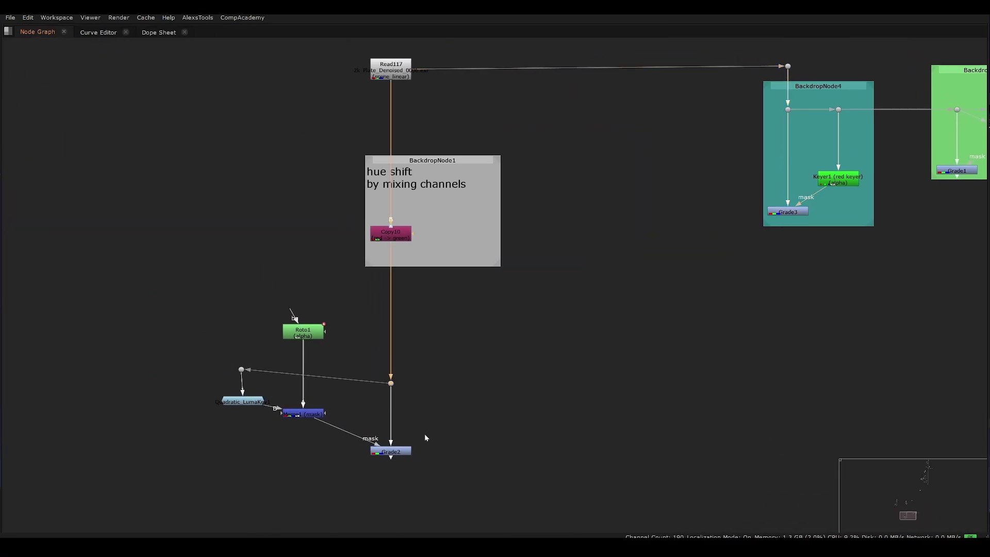
{"action": "key", "text": "space"}
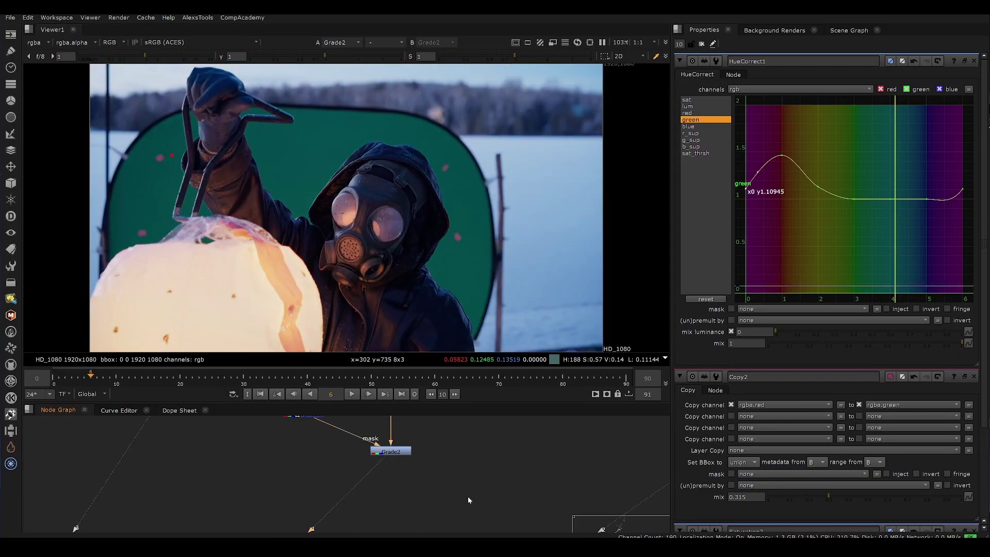